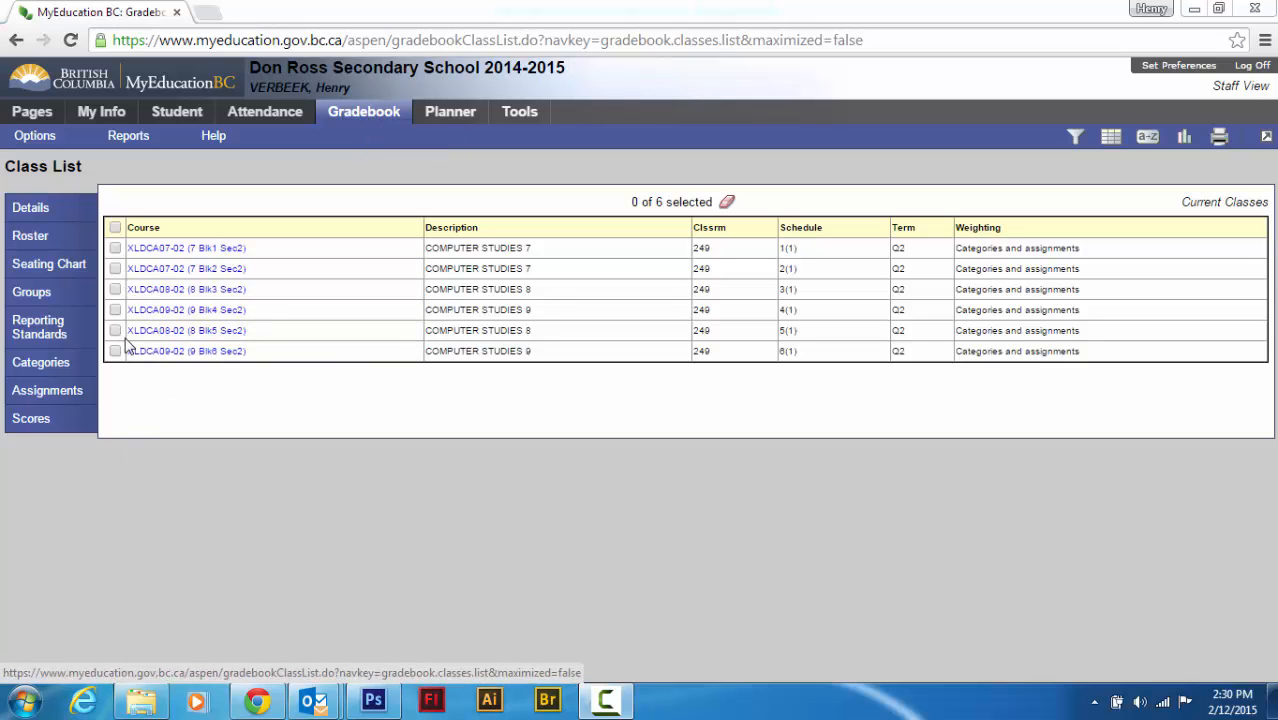
Select the XLDCA08-02 (8 Blk5 Sec2) Computer Studies 8 class and open its scores
{"action": "left_click", "coordinate": [114, 331]}
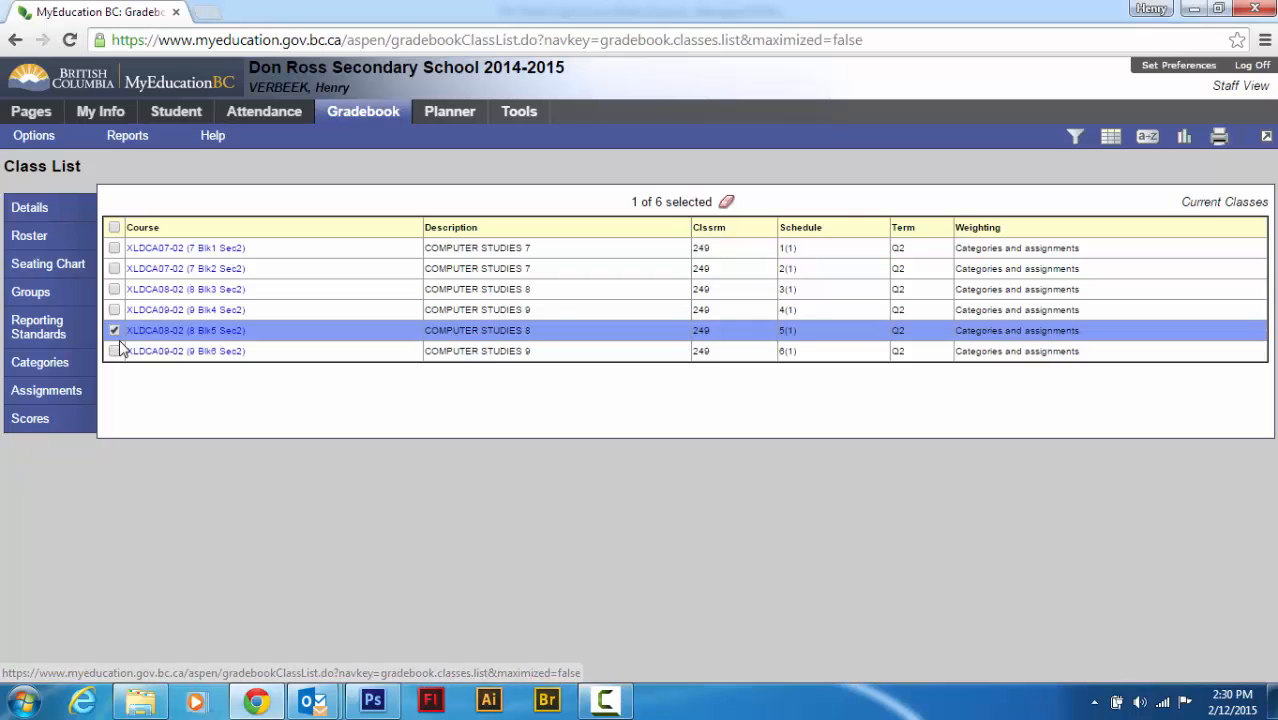
{"action": "left_click", "coordinate": [29, 420]}
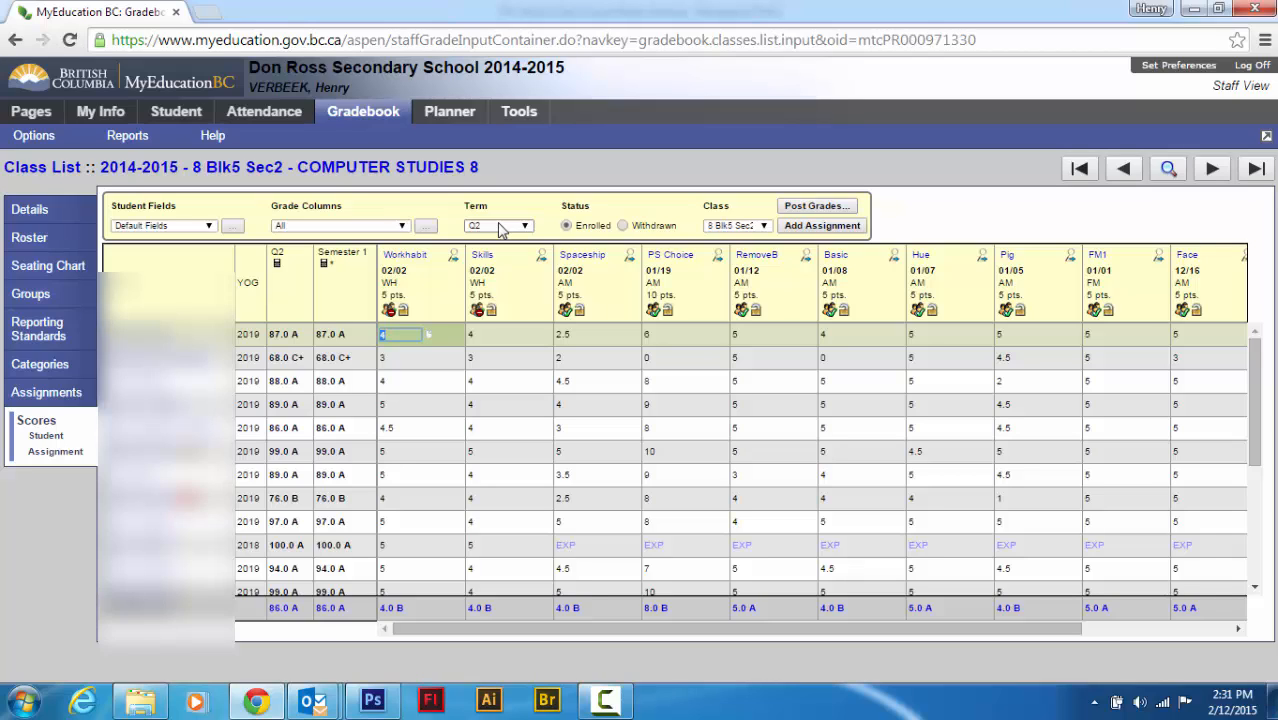
Switch the grade columns view to Post Columns - Term for term Q2
{"action": "left_click", "coordinate": [403, 228]}
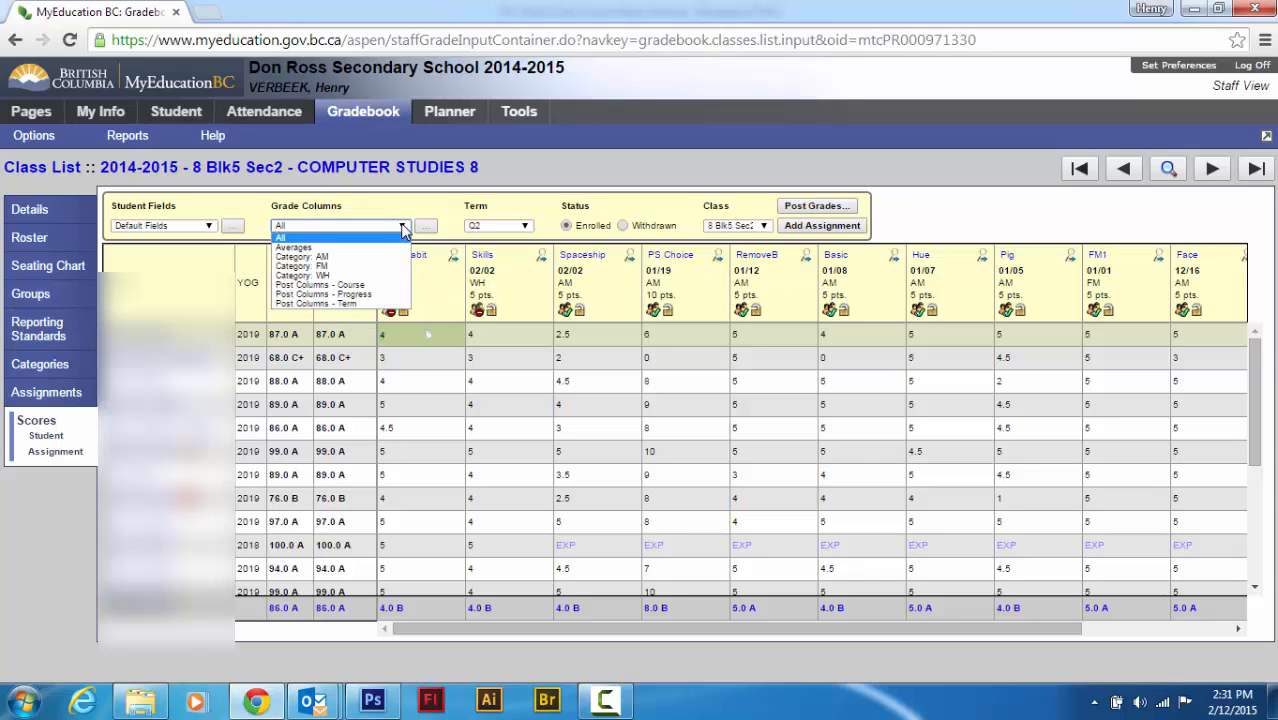
{"action": "left_click", "coordinate": [333, 304]}
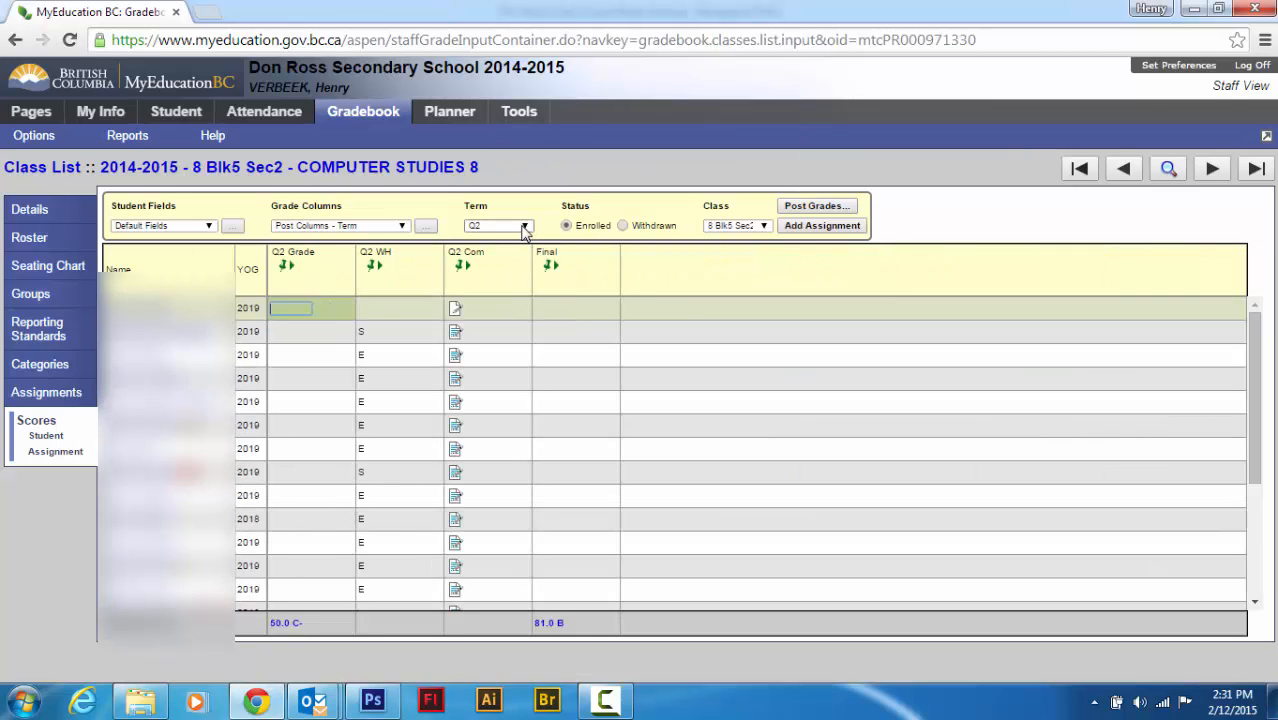
{"action": "left_click", "coordinate": [525, 229]}
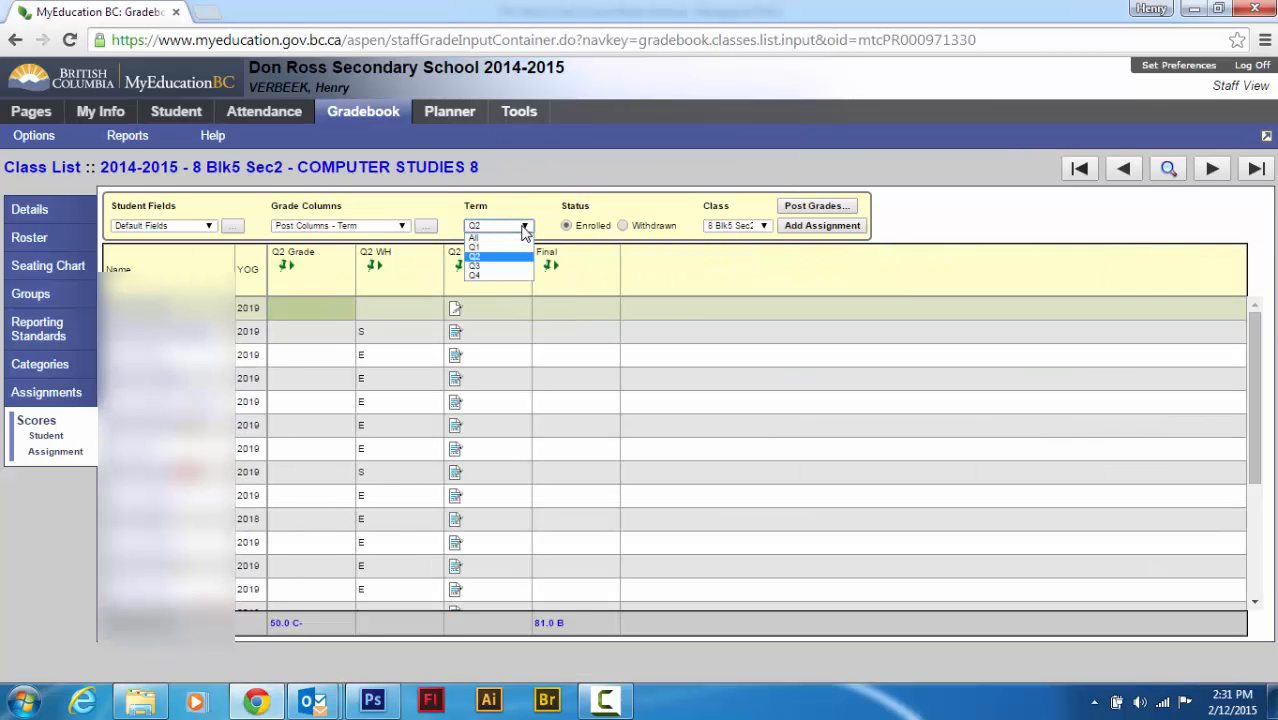
{"action": "left_click", "coordinate": [525, 229]}
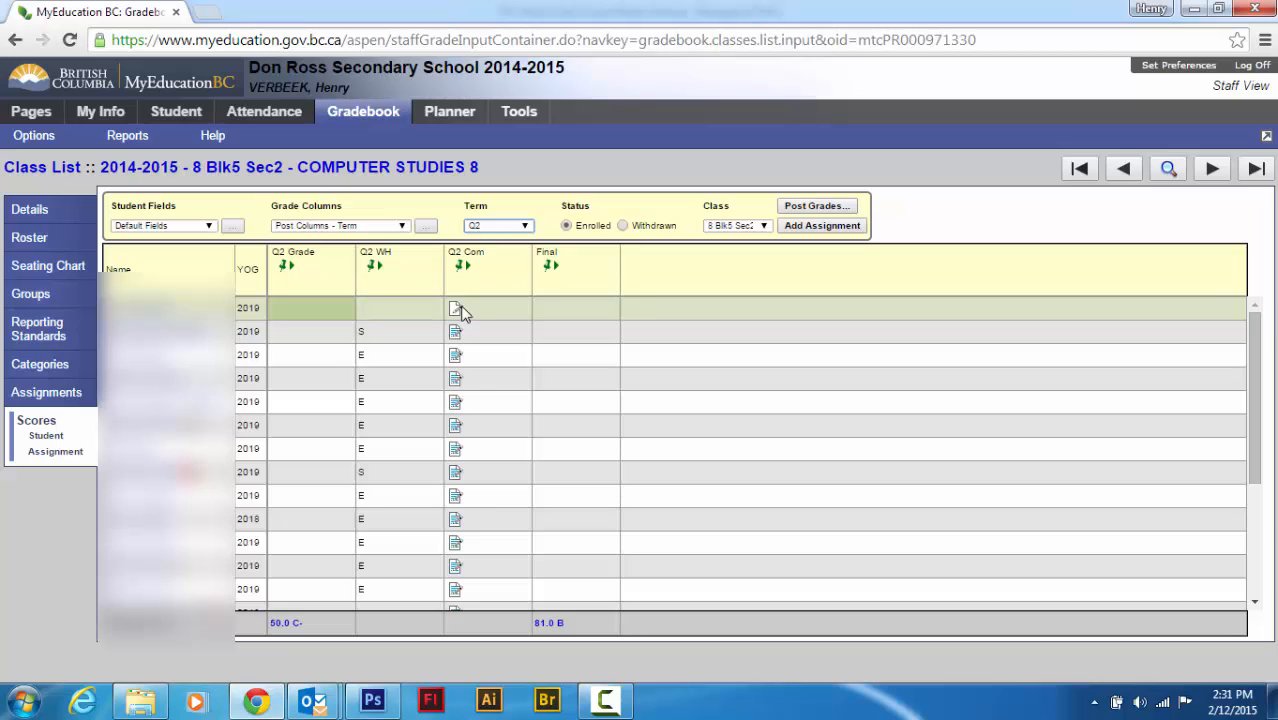
Start Update Post Columns and choose Q2 as the grade term with term grades for all students
{"action": "left_click", "coordinate": [307, 309]}
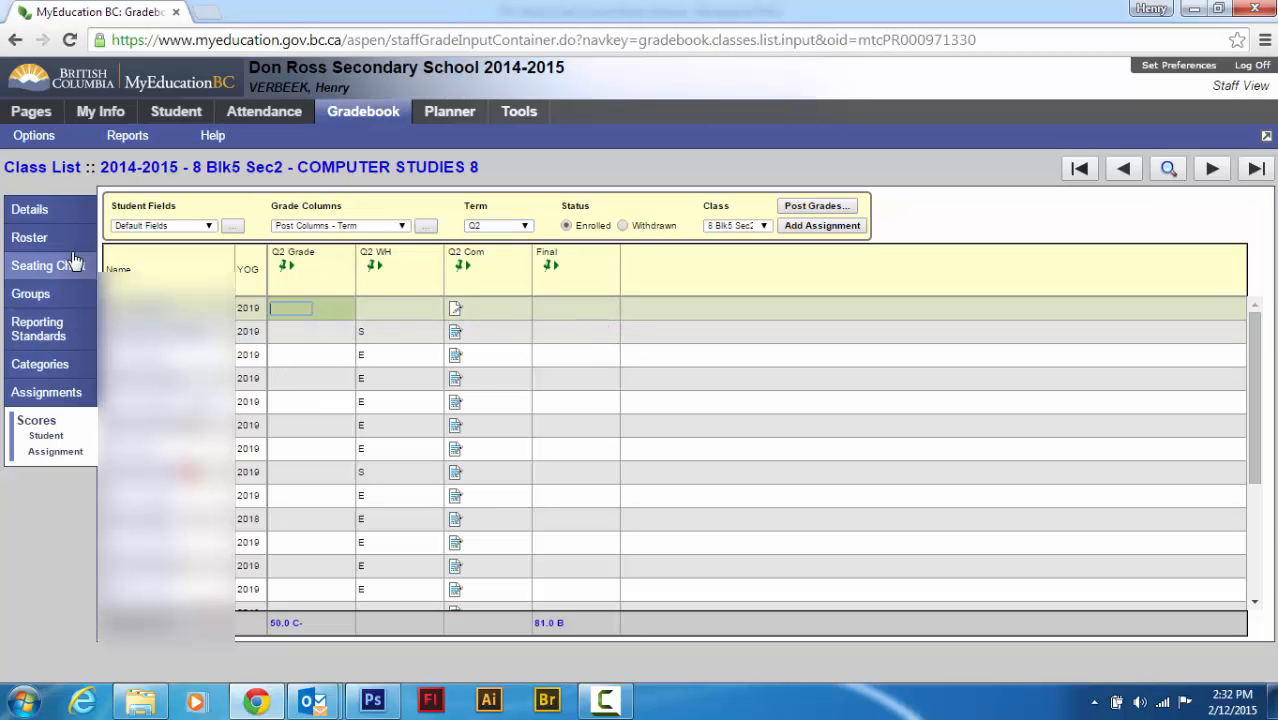
{"action": "left_click", "coordinate": [36, 138]}
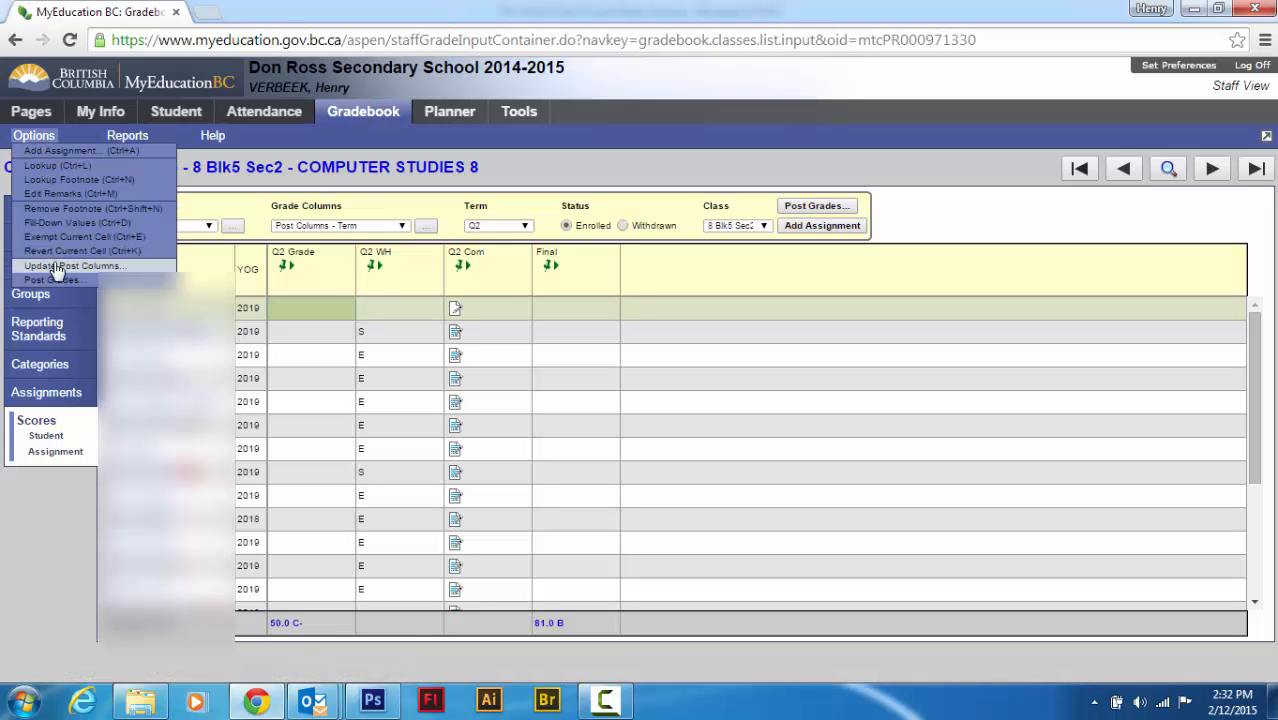
{"action": "left_click", "coordinate": [57, 268]}
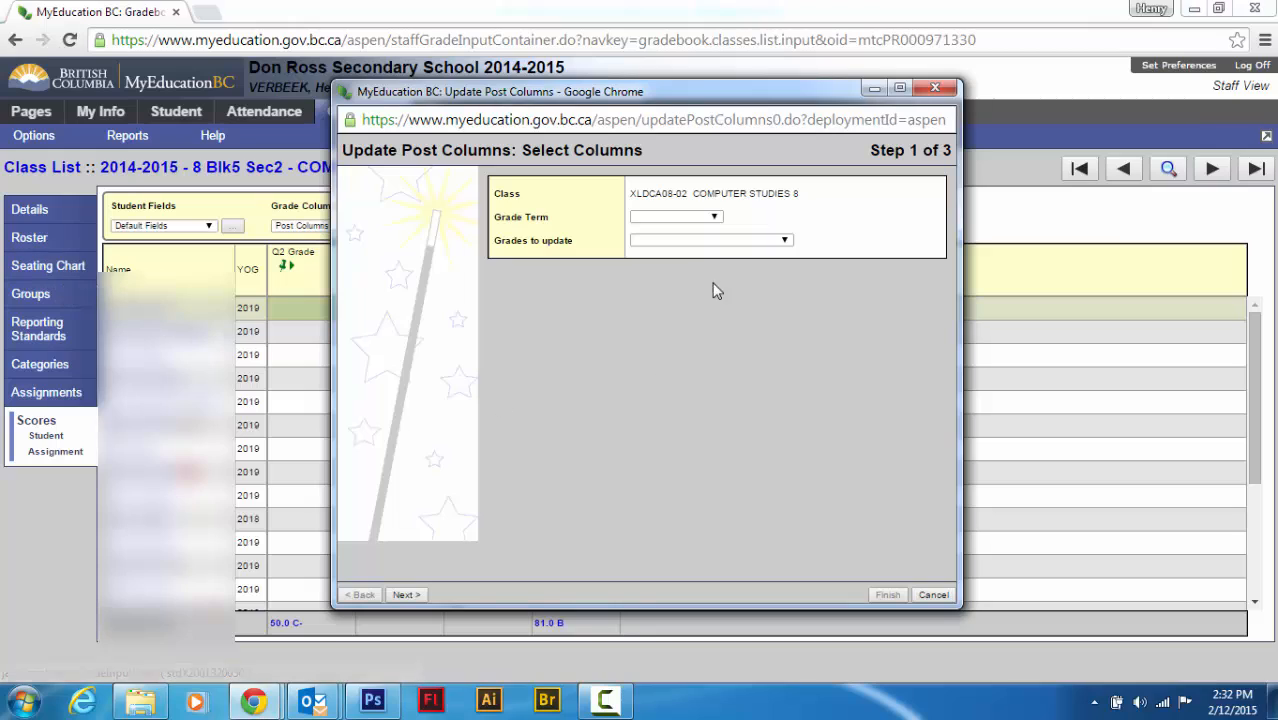
{"action": "left_click", "coordinate": [714, 218]}
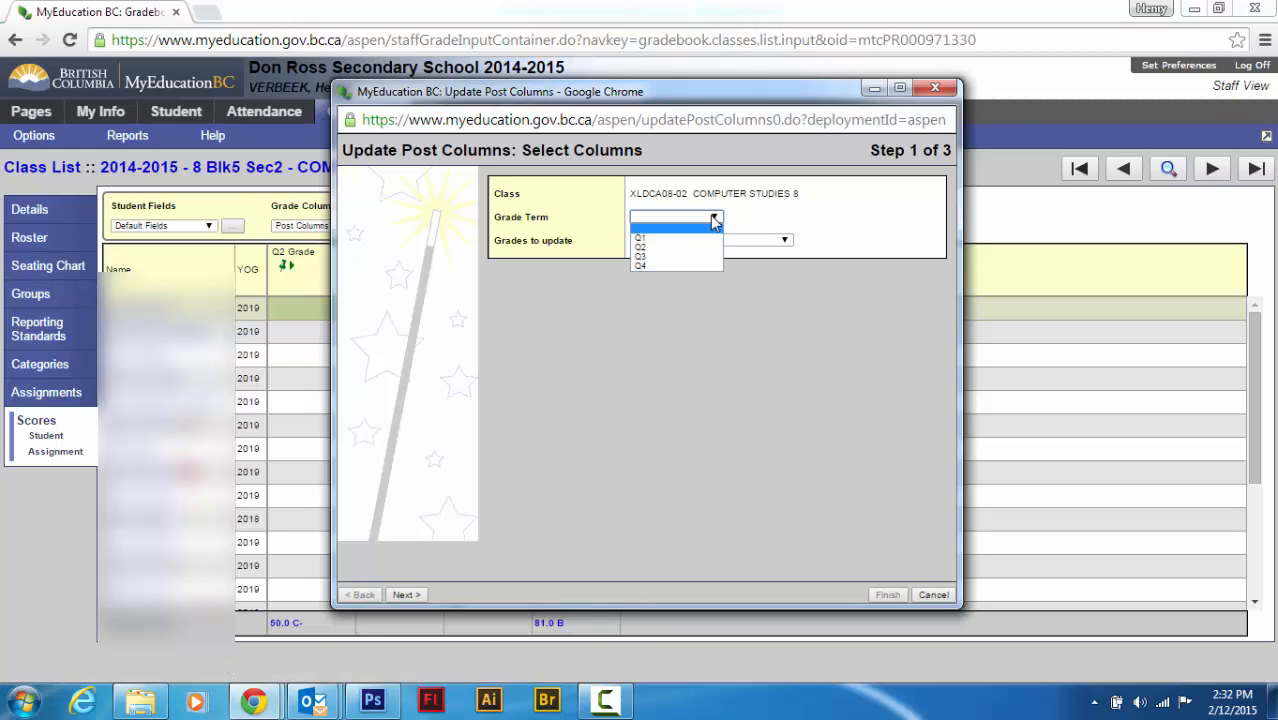
{"action": "left_click", "coordinate": [663, 248]}
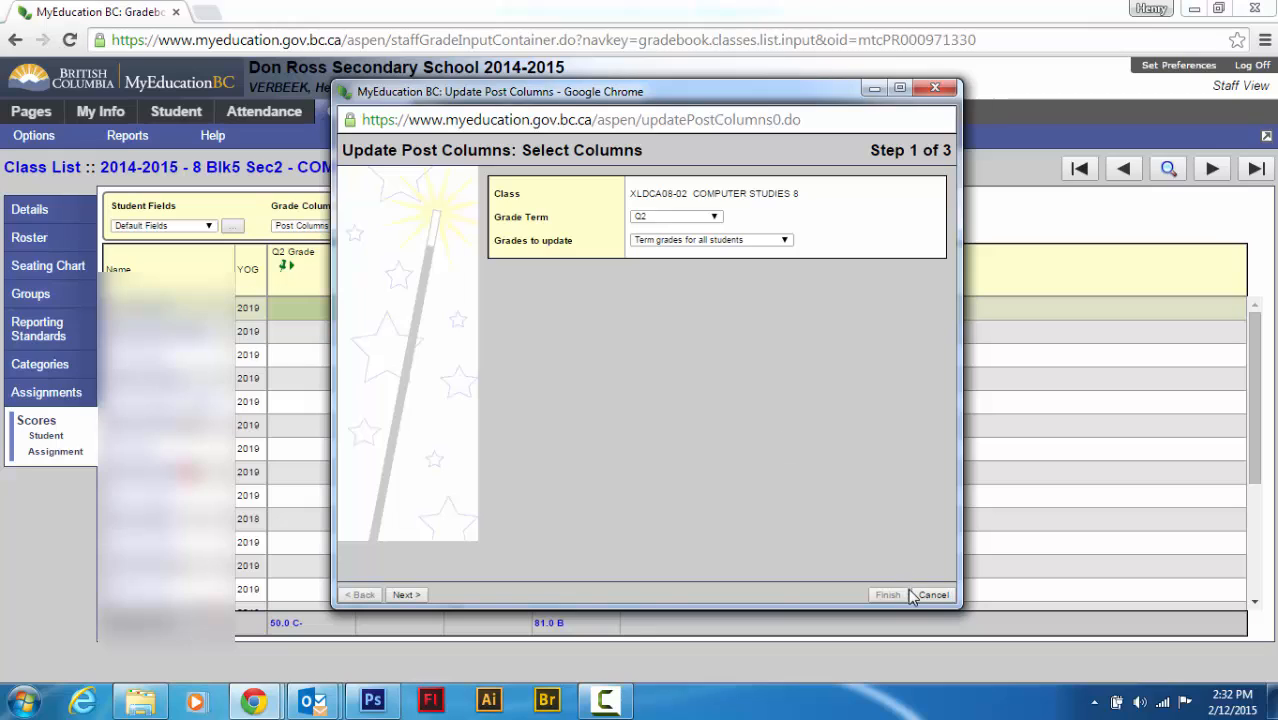
{"action": "left_click", "coordinate": [405, 595]}
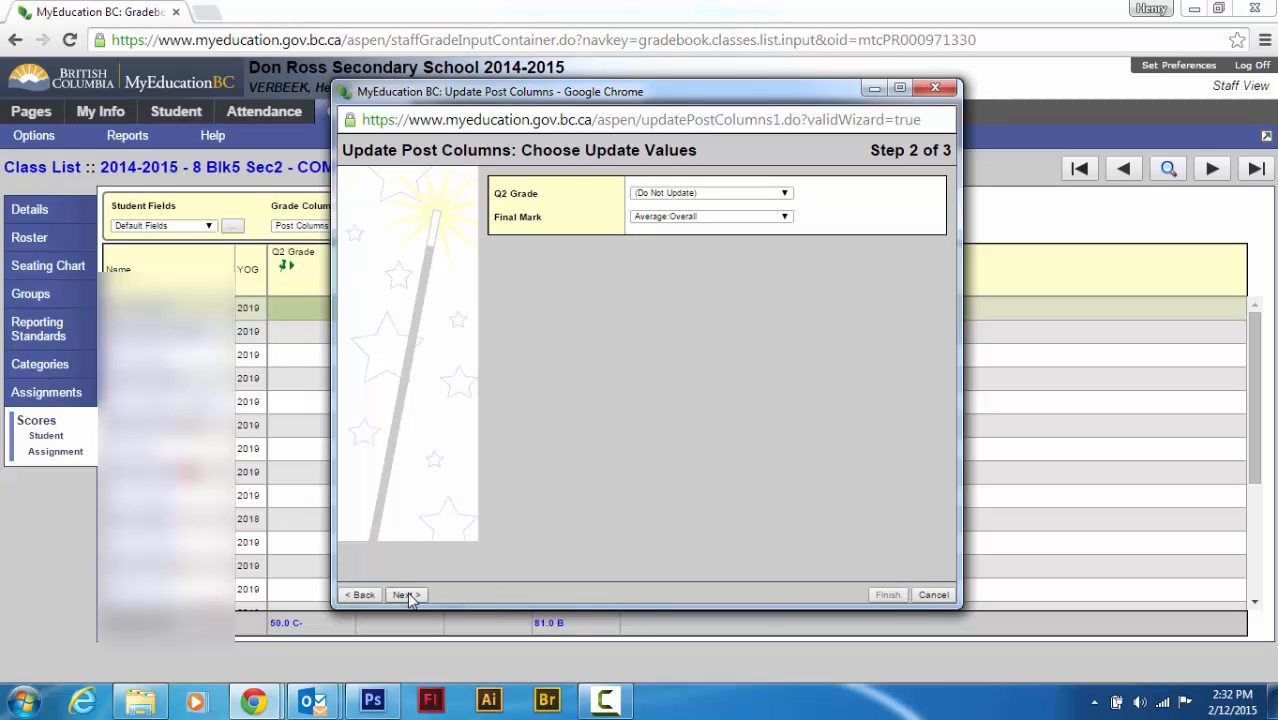
Set the Q2 Grade update value to Average:Q2 and finish posting the columns
{"action": "left_click", "coordinate": [668, 194]}
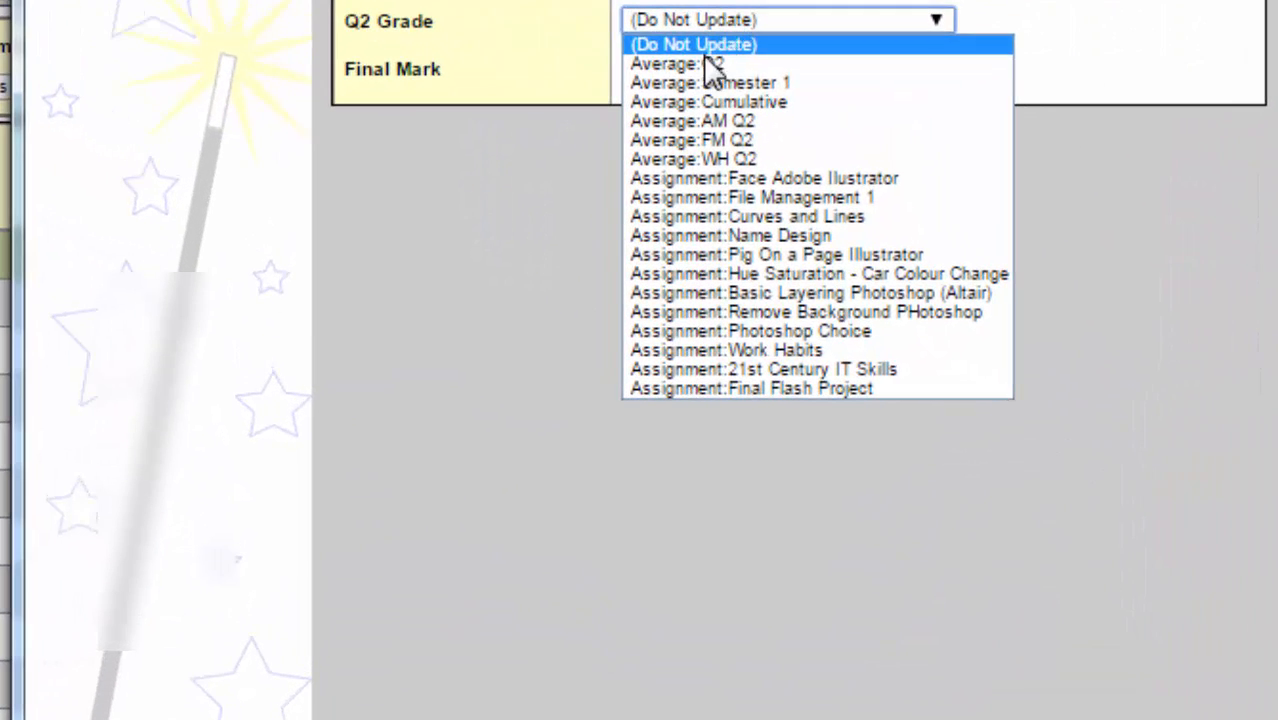
{"action": "left_click", "coordinate": [701, 64]}
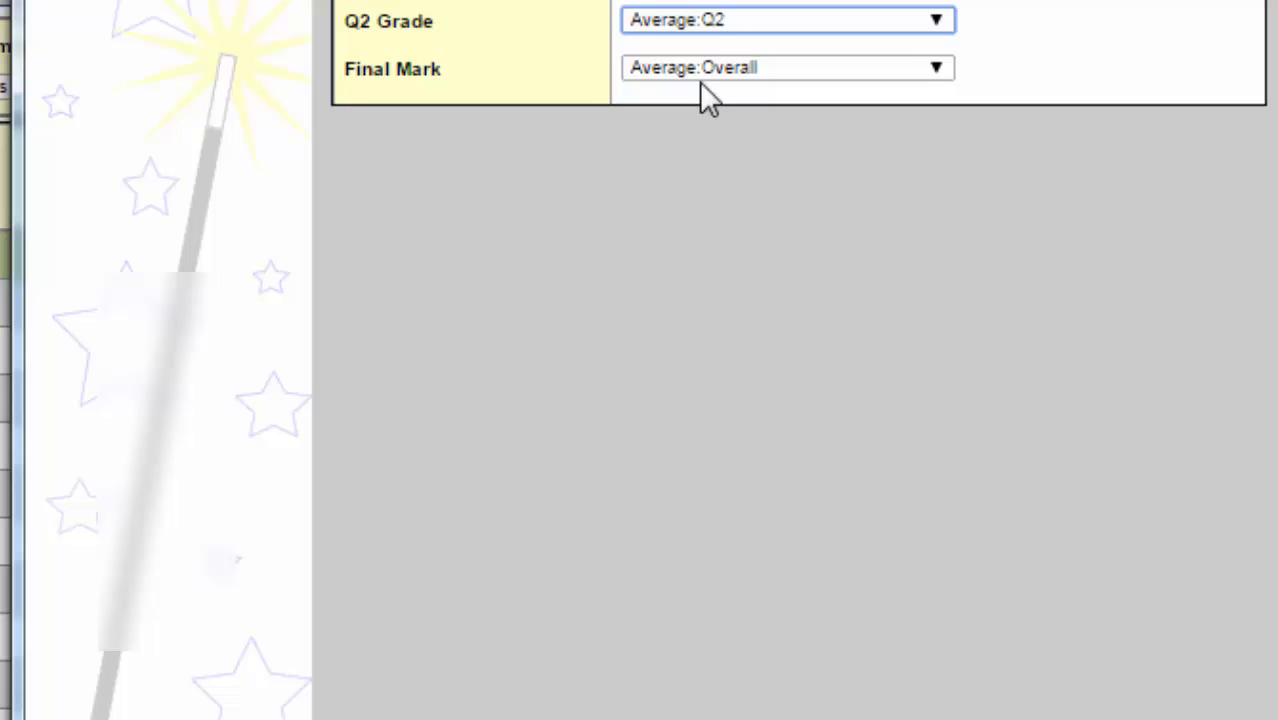
{"action": "left_click", "coordinate": [731, 28]}
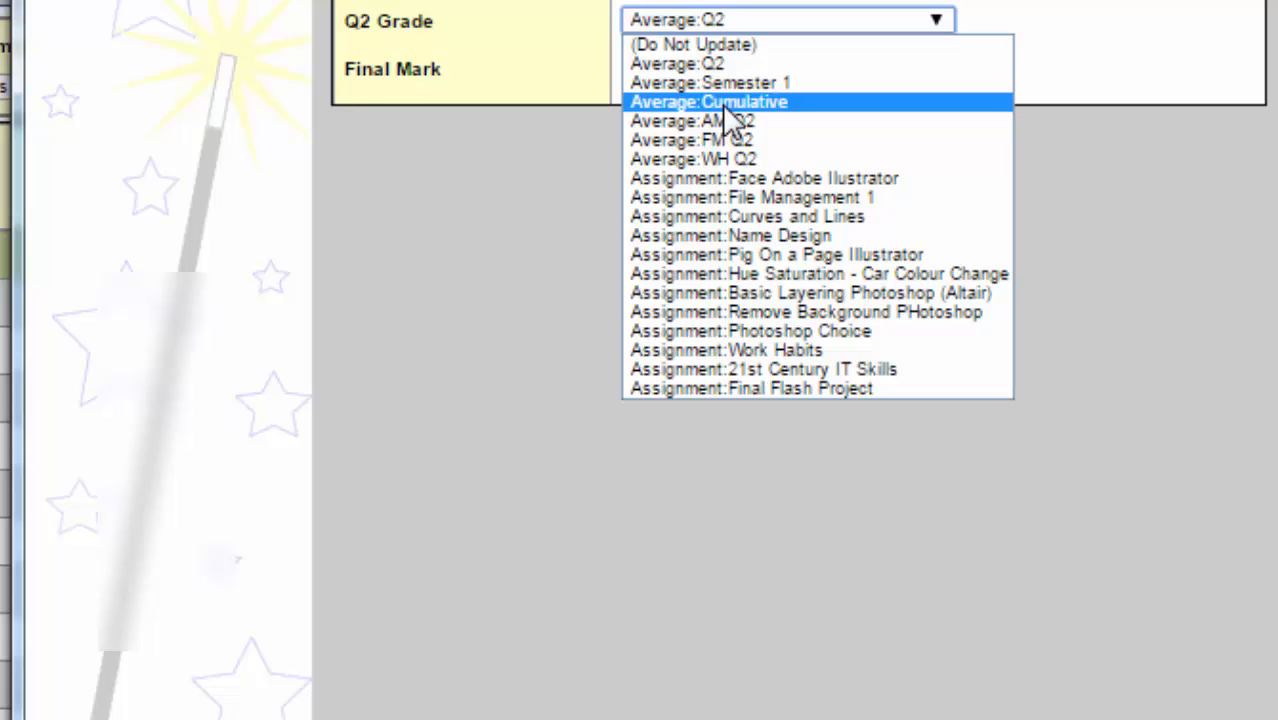
{"action": "left_click", "coordinate": [680, 62]}
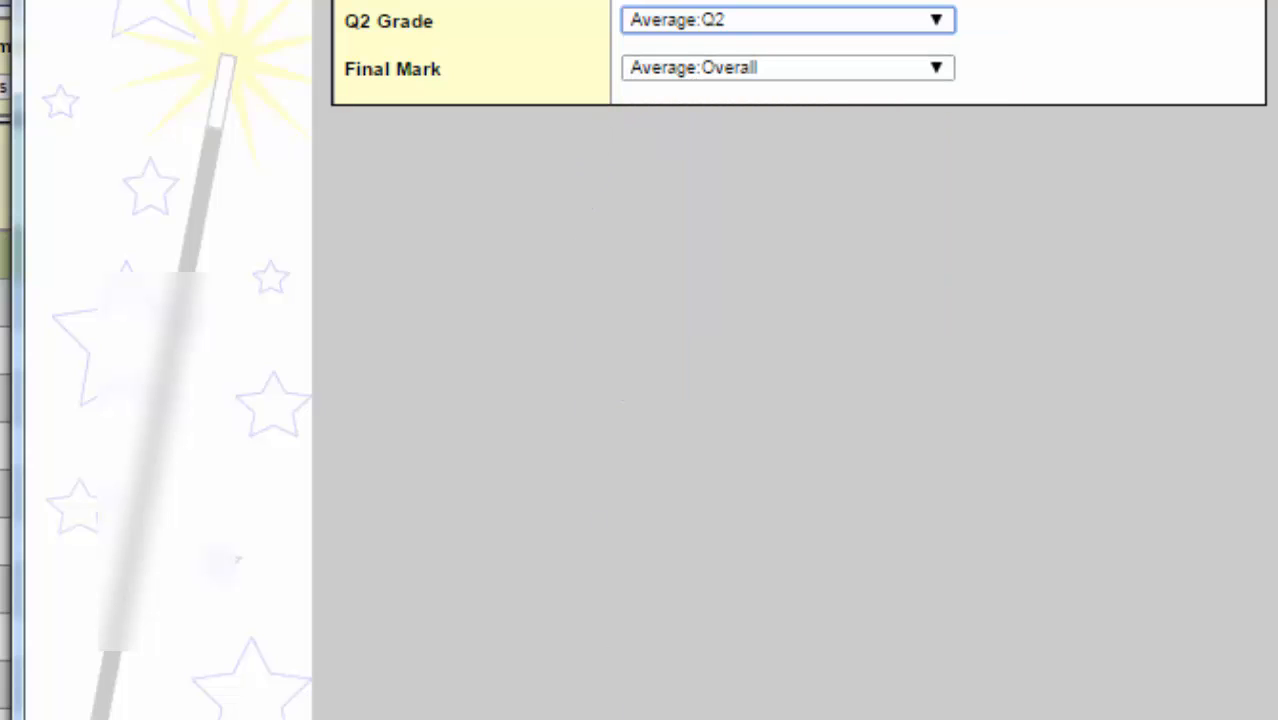
{"action": "left_click", "coordinate": [320, 683]}
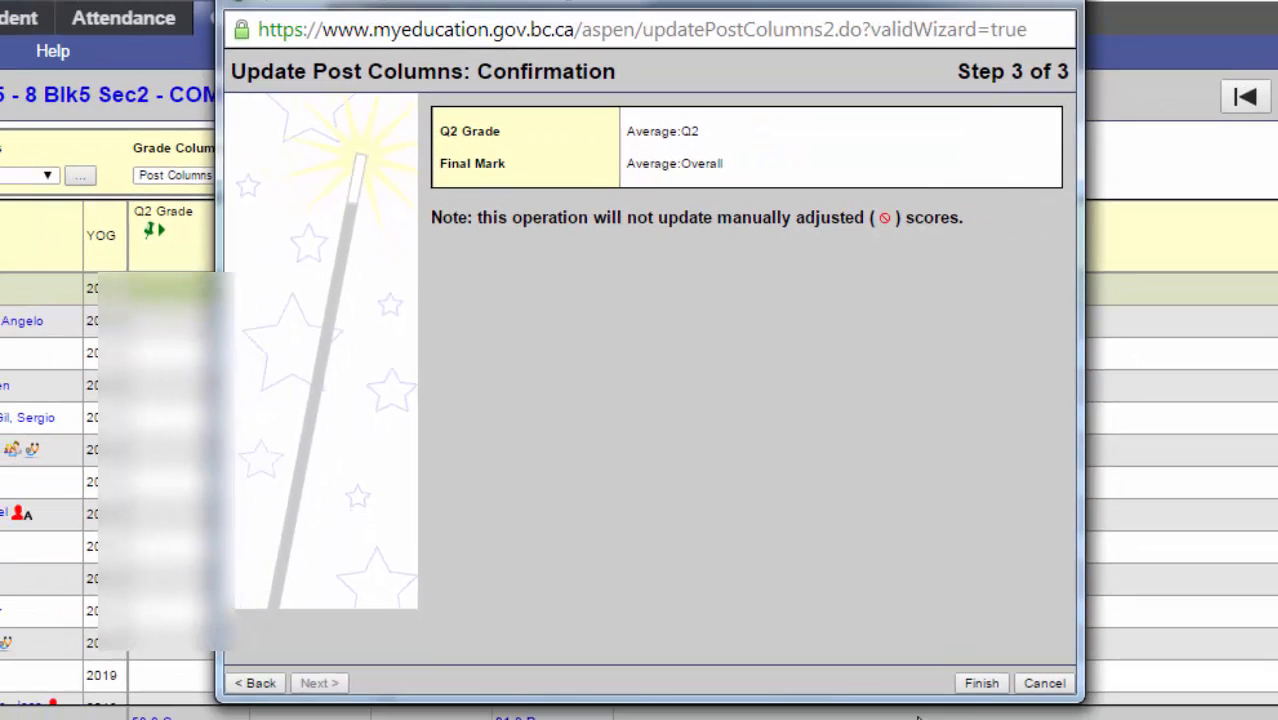
{"action": "left_click", "coordinate": [993, 686]}
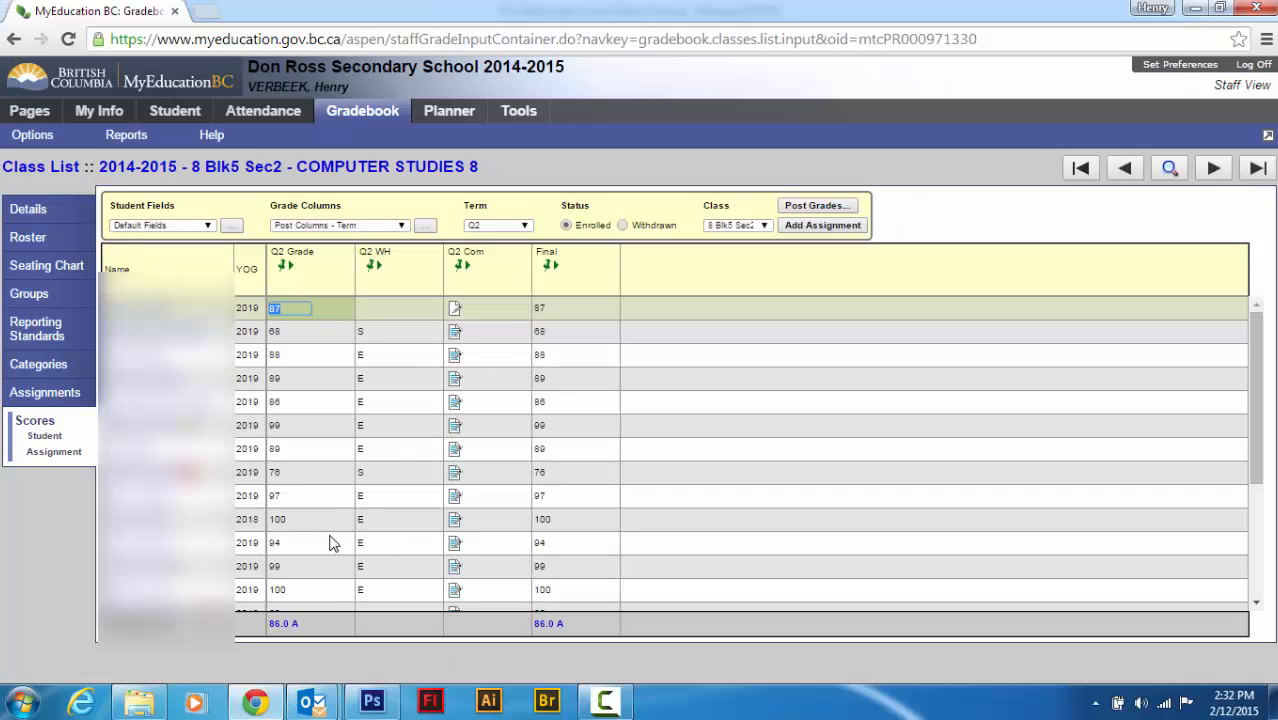
Set the first student's Q2 WH code to E using the code lookup
{"action": "left_click", "coordinate": [387, 311]}
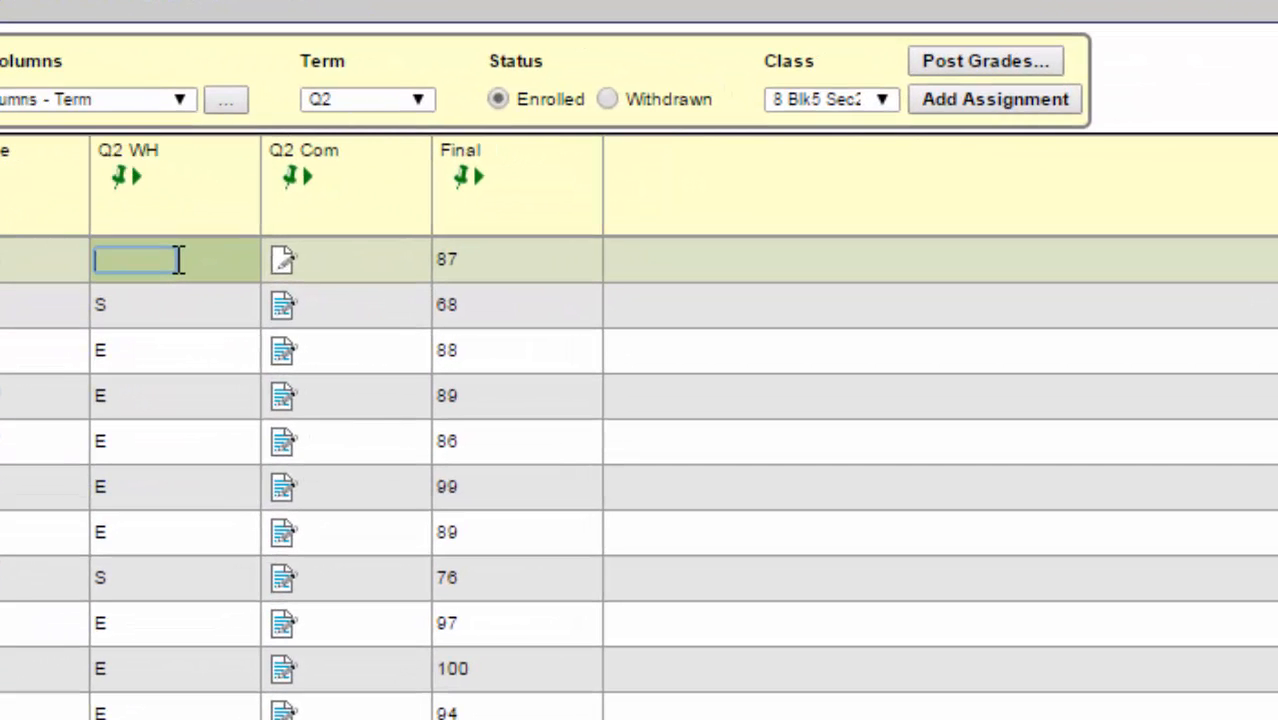
{"action": "key", "text": "ctrl+l"}
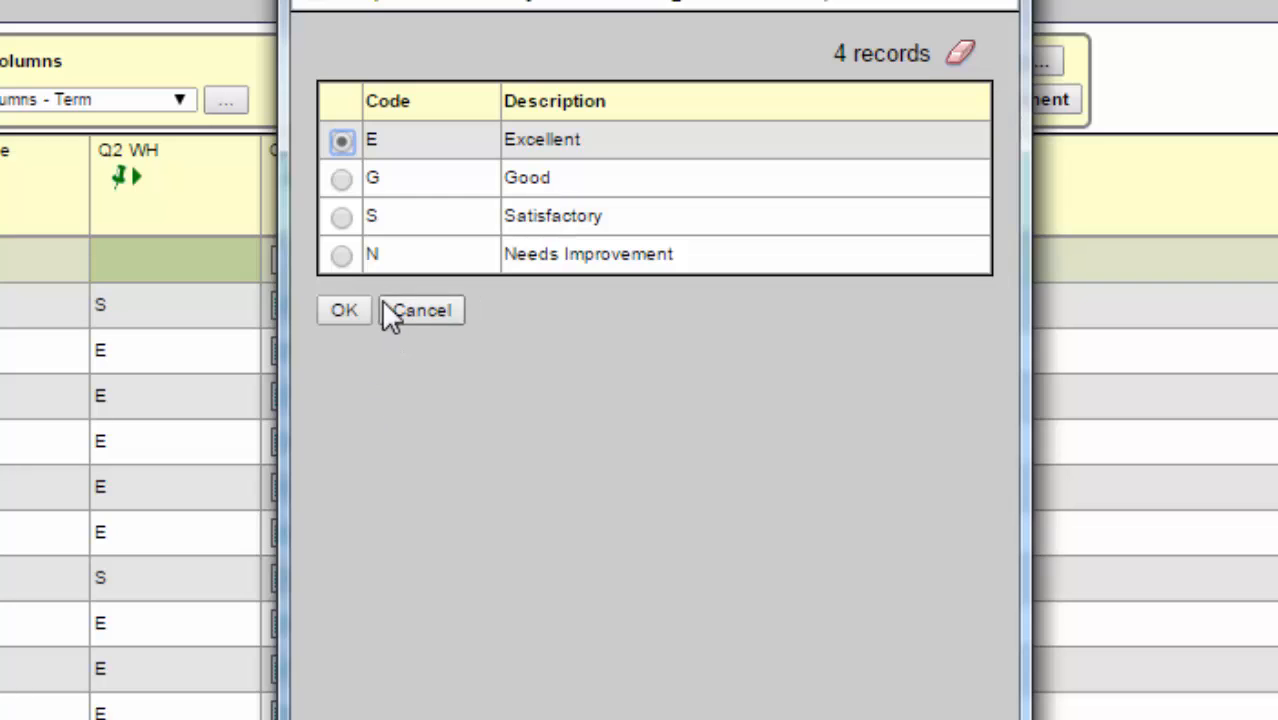
{"action": "left_click", "coordinate": [346, 310]}
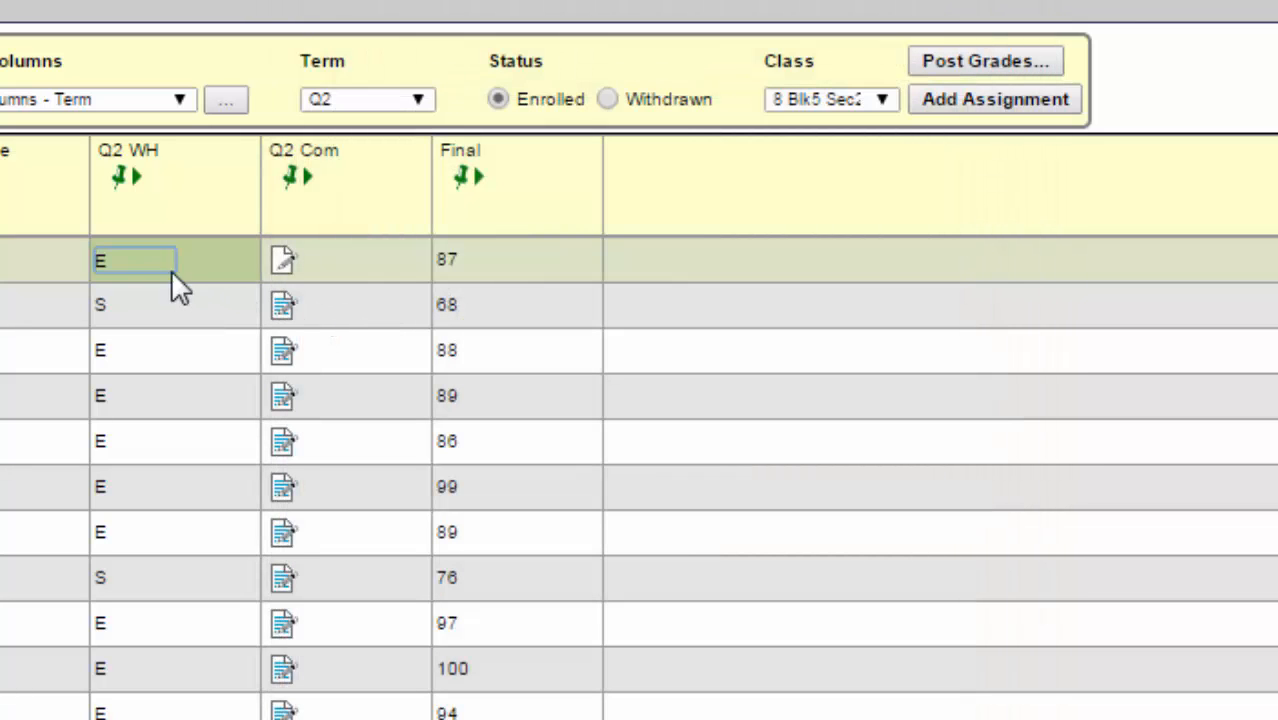
Try to enter the first student's Q2 WH code as lowercase e
{"action": "left_click", "coordinate": [139, 260]}
{"action": "left_click_drag", "start_coordinate": [130, 260], "coordinate": [82, 265]}
{"action": "type", "text": "e"}
{"action": "left_click", "coordinate": [134, 305]}
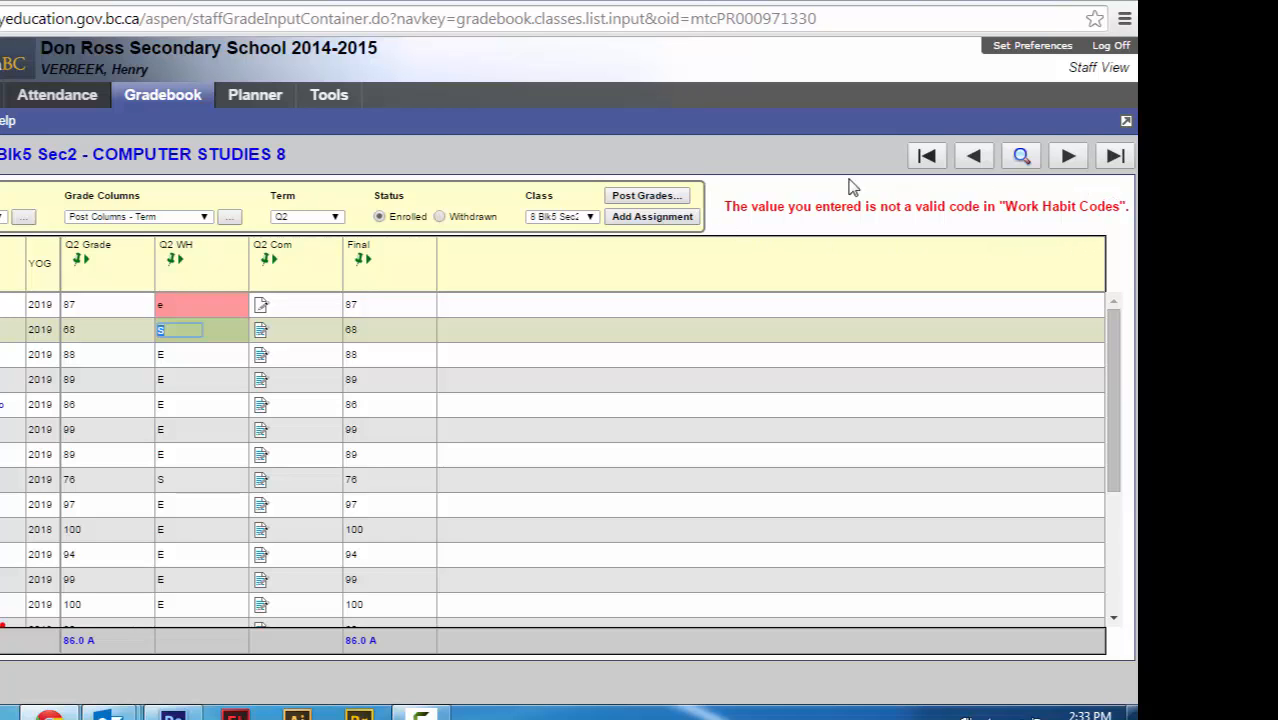
{"action": "left_click", "coordinate": [177, 306]}
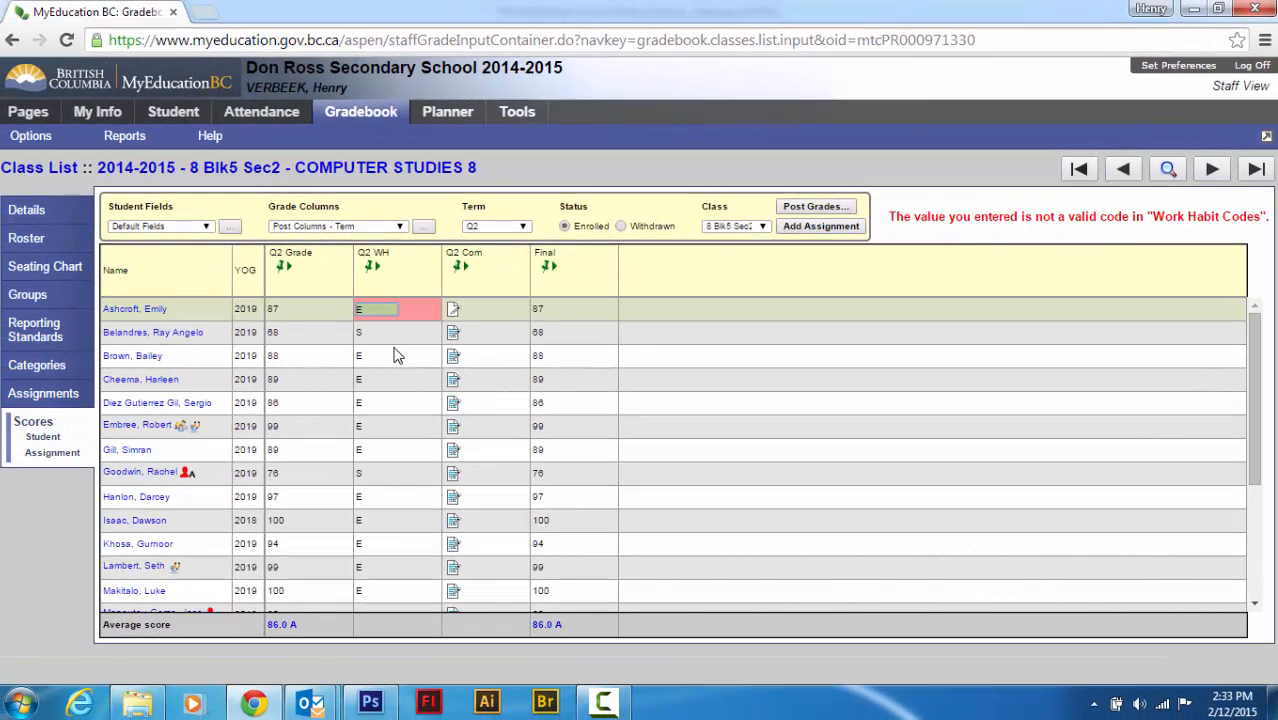
Scroll through the class list to review the Q2 WH codes of all students
{"action": "scroll", "coordinate": [397, 335], "scroll_direction": "down", "scroll_amount": 2}
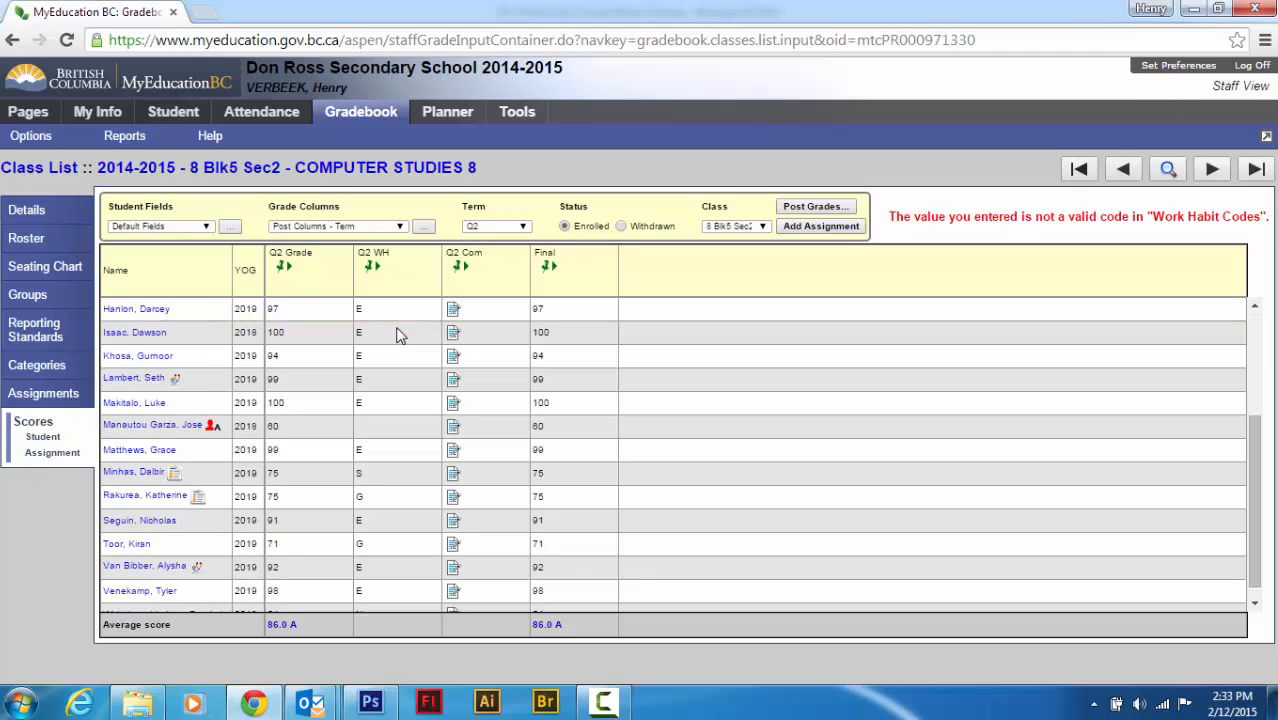
{"action": "scroll", "coordinate": [397, 335], "scroll_direction": "down", "scroll_amount": 1}
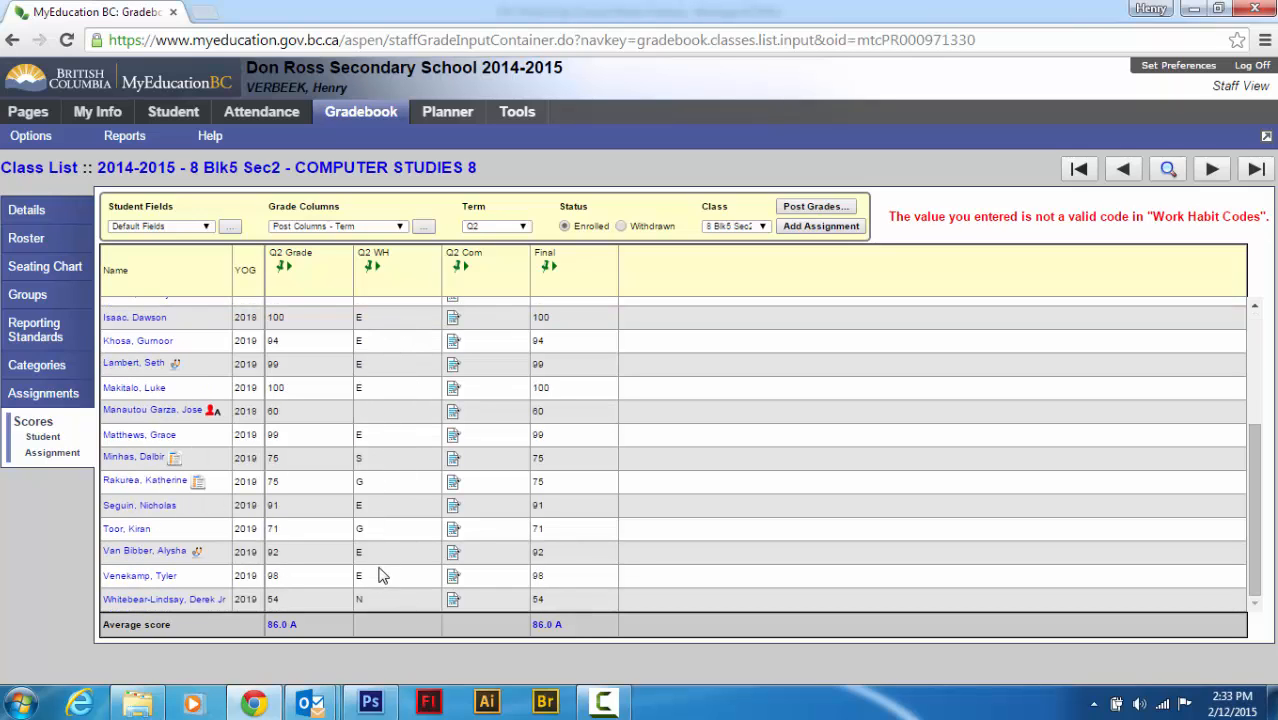
{"action": "scroll", "coordinate": [378, 570], "scroll_direction": "up", "scroll_amount": 3}
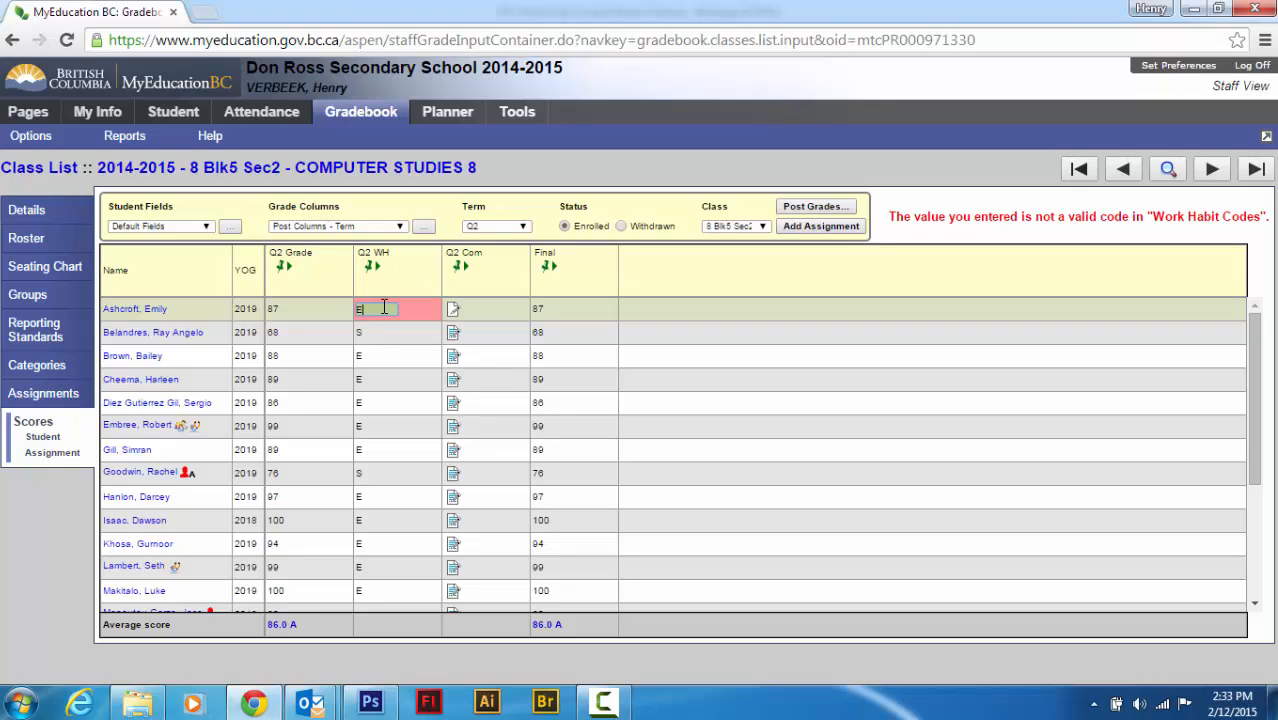
{"action": "scroll", "coordinate": [401, 587], "scroll_direction": "down", "scroll_amount": 1}
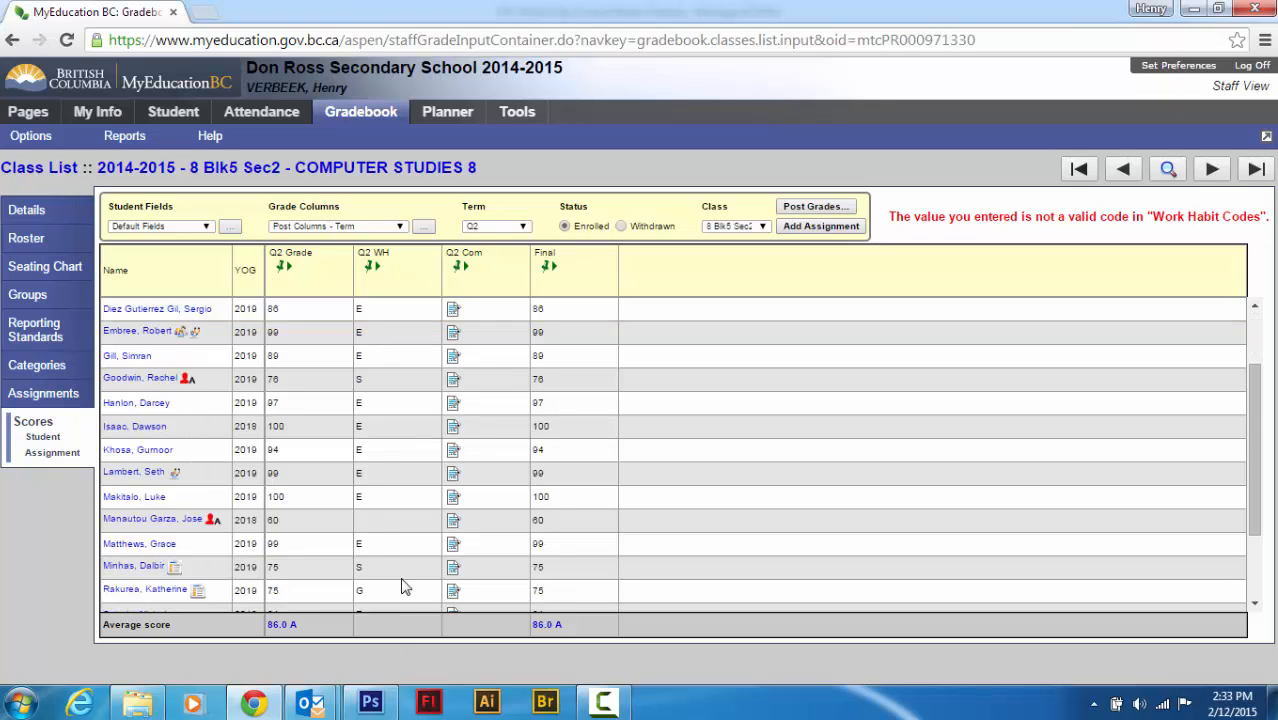
{"action": "scroll", "coordinate": [401, 583], "scroll_direction": "down", "scroll_amount": 1}
{"action": "scroll", "coordinate": [401, 583], "scroll_direction": "up", "scroll_amount": 3}
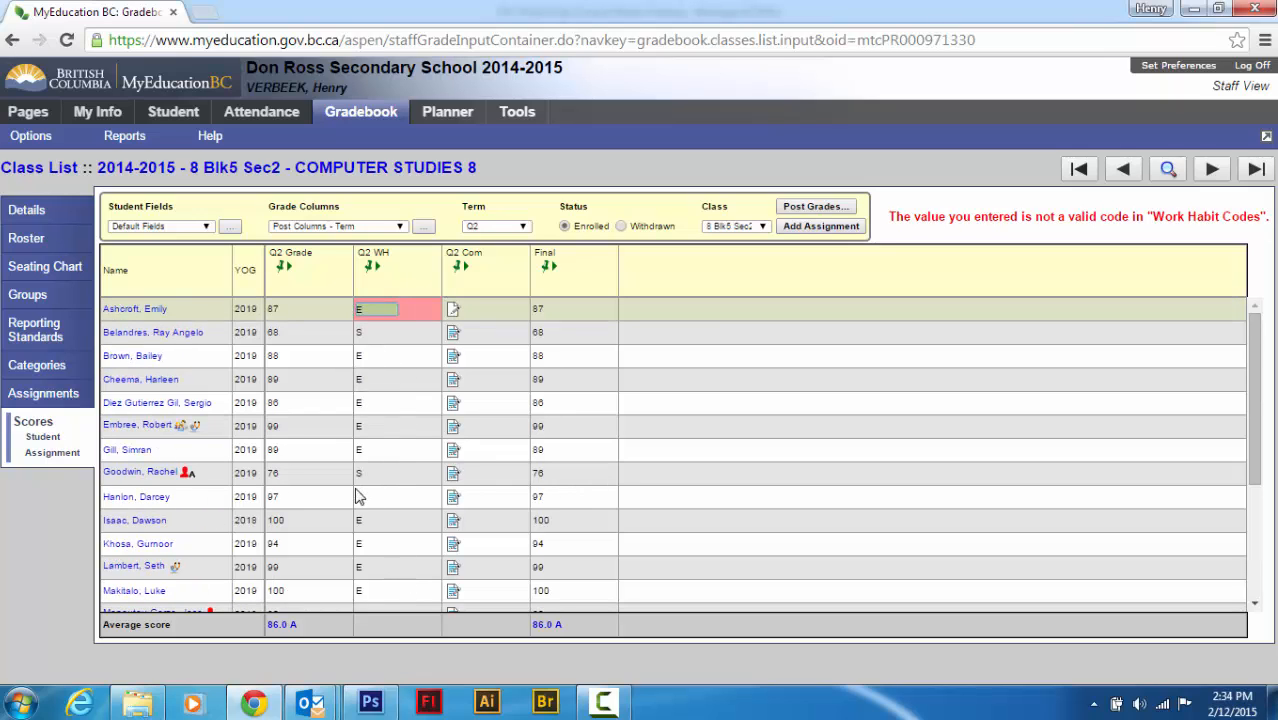
Open the first student's Q2 comment and show the comment bank filtered to the ACHIEV-EXCEL category
{"action": "left_click", "coordinate": [453, 310]}
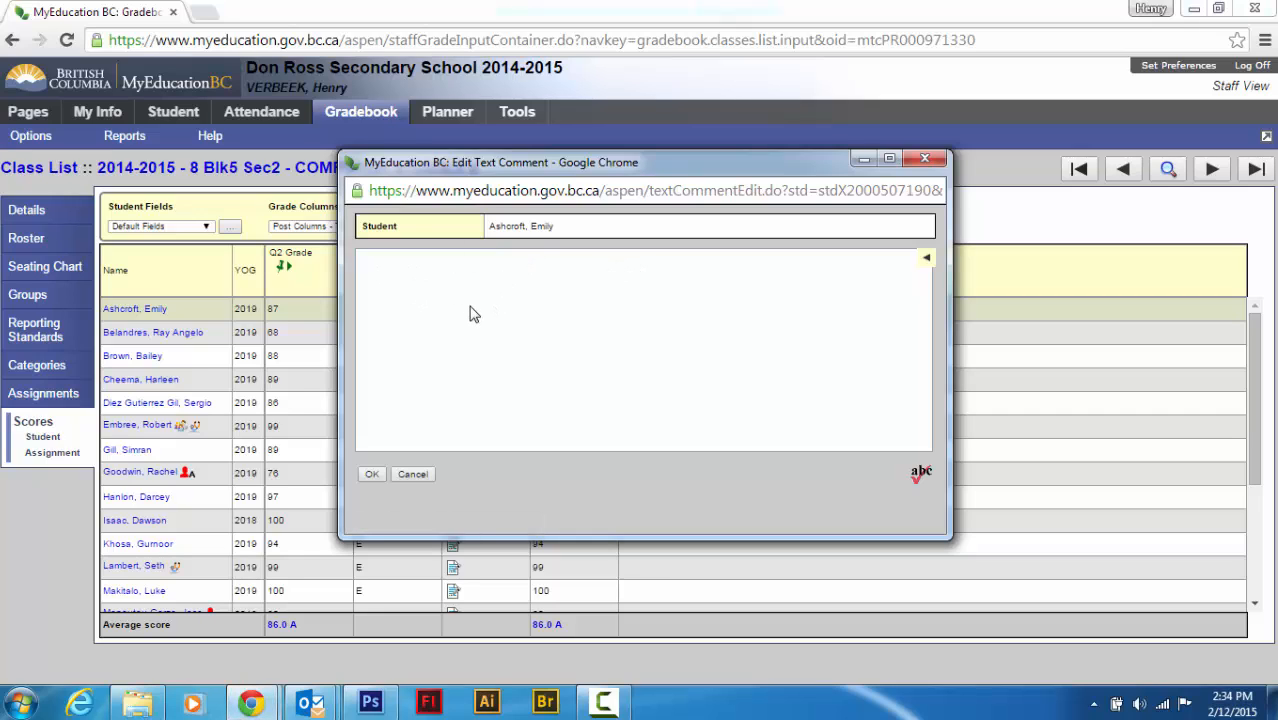
{"action": "left_click", "coordinate": [371, 474]}
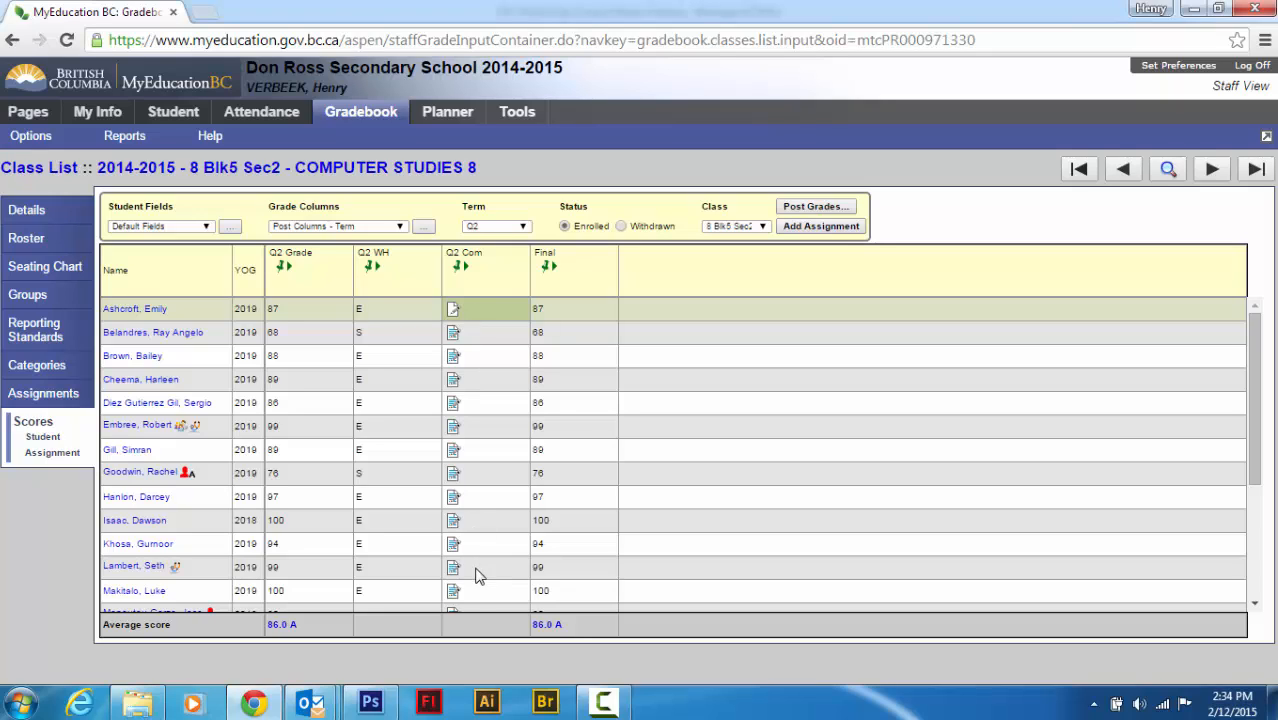
{"action": "left_click", "coordinate": [452, 310]}
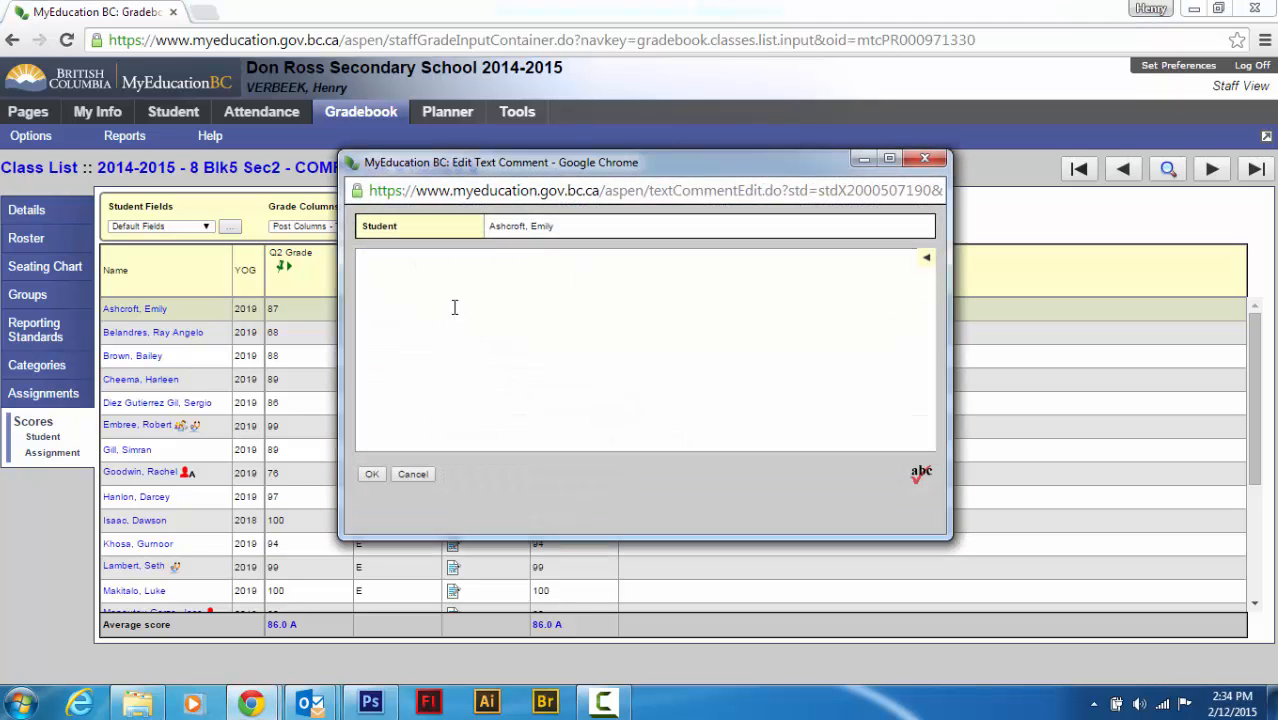
{"action": "left_click", "coordinate": [926, 262]}
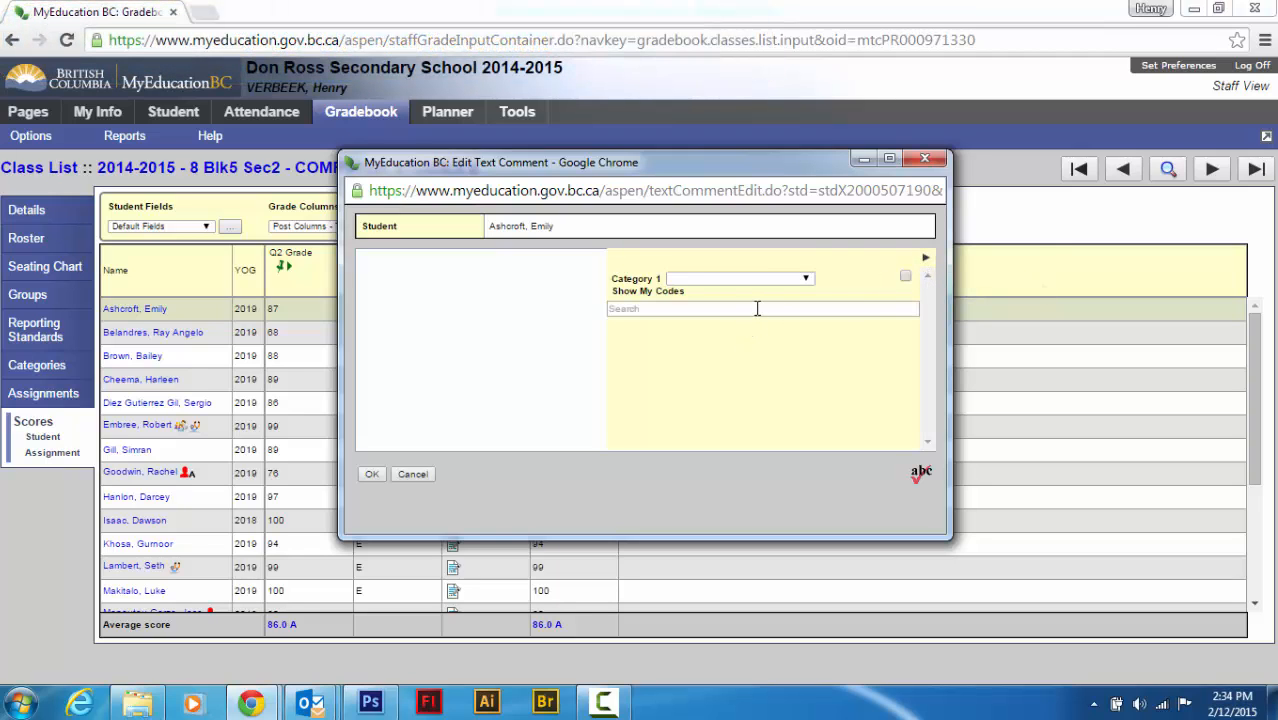
{"action": "left_click", "coordinate": [926, 260]}
{"action": "left_click", "coordinate": [926, 260]}
{"action": "left_click", "coordinate": [806, 279]}
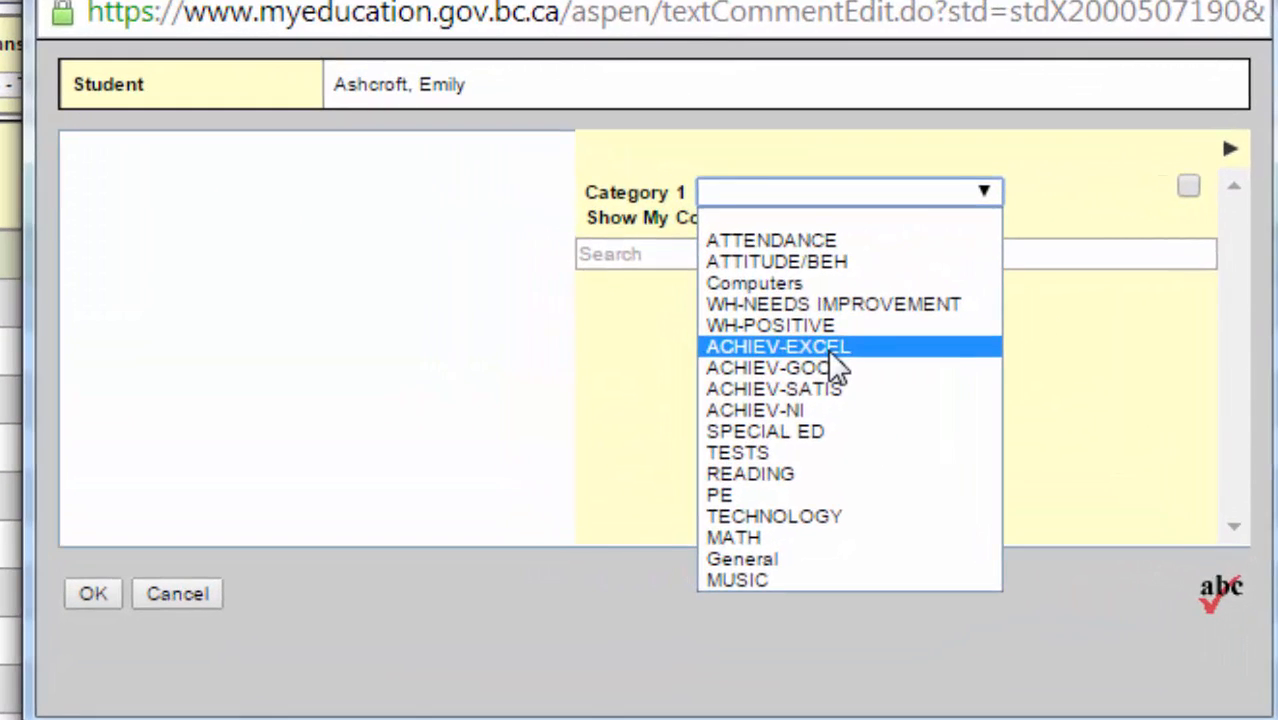
{"action": "left_click", "coordinate": [730, 354]}
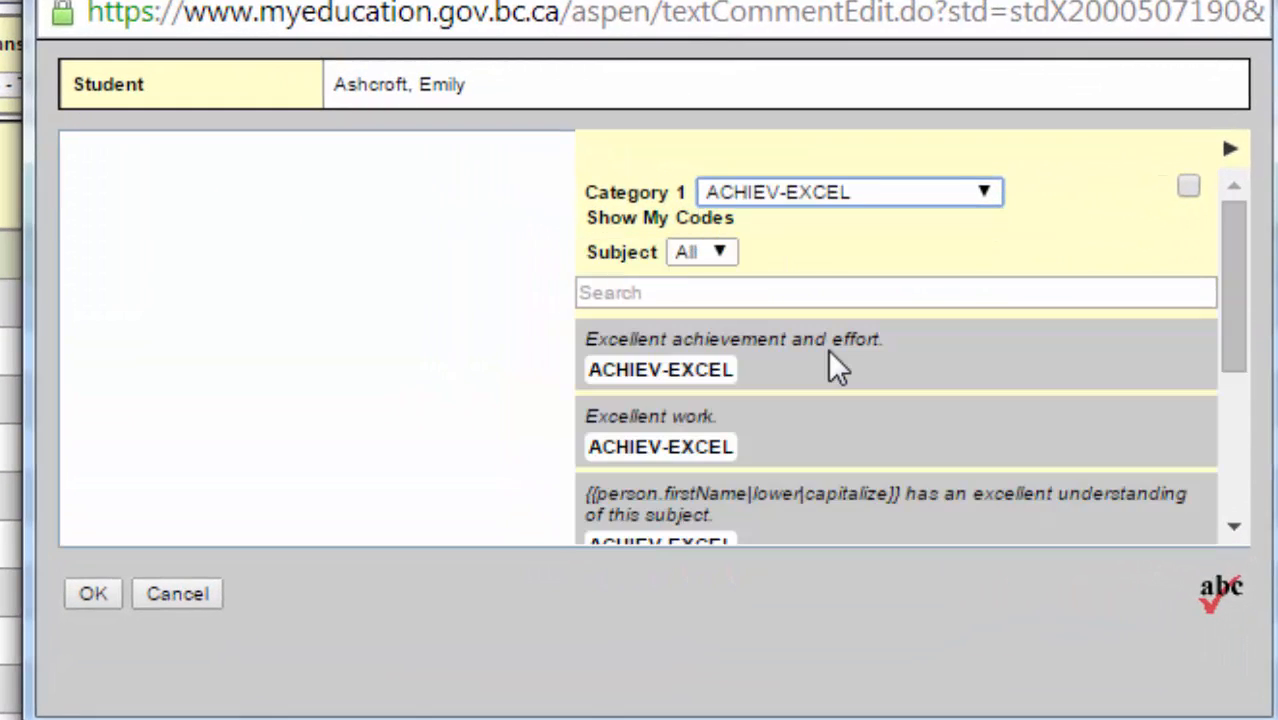
Try inserting the bank comment 'Excellent achievement and effort.' into the comment, then clear the comment text
{"action": "double_click", "coordinate": [686, 376]}
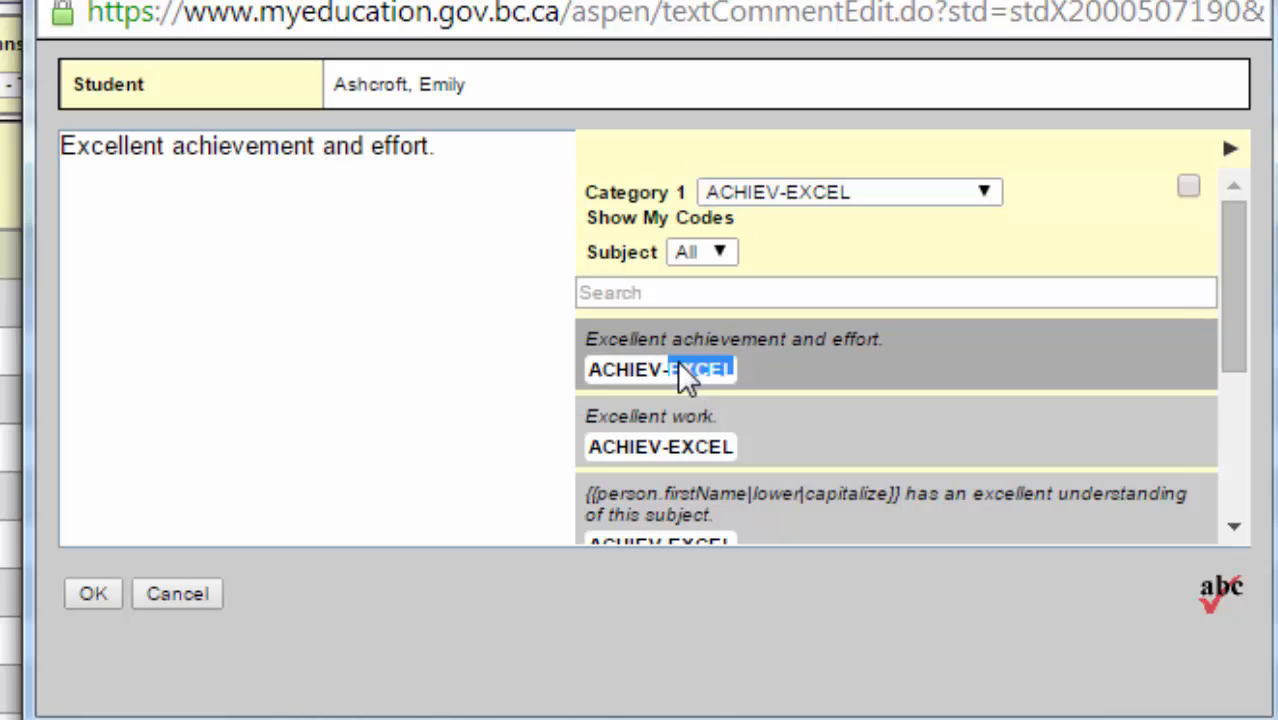
{"action": "left_click", "coordinate": [1229, 150]}
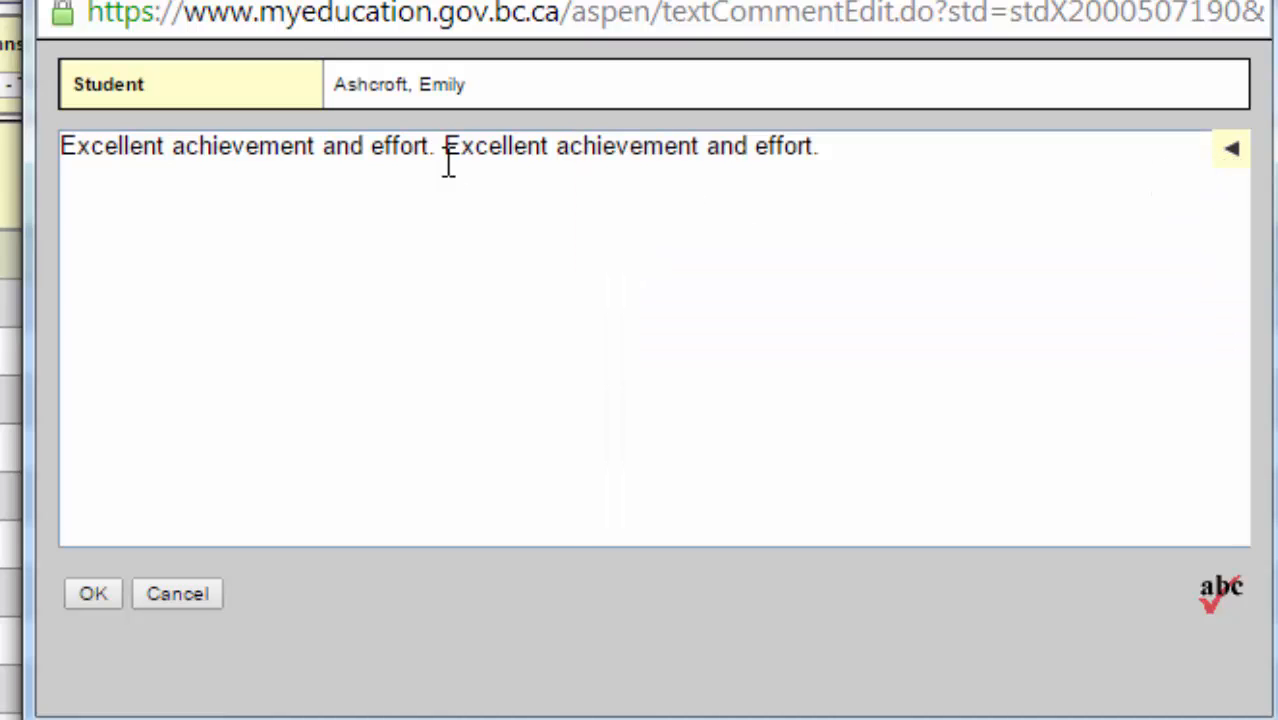
{"action": "left_click", "coordinate": [858, 155]}
{"action": "left_click_drag", "start_coordinate": [858, 155], "coordinate": [448, 163]}
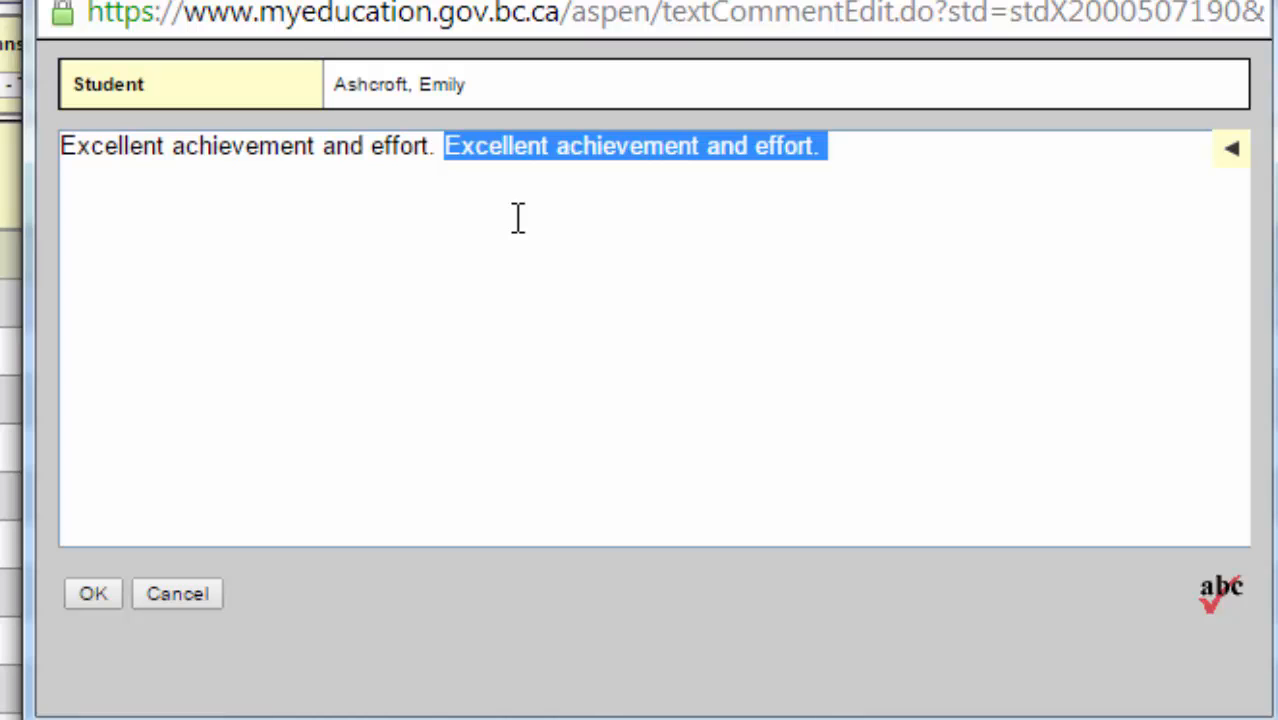
{"action": "key", "text": "BackSpace"}
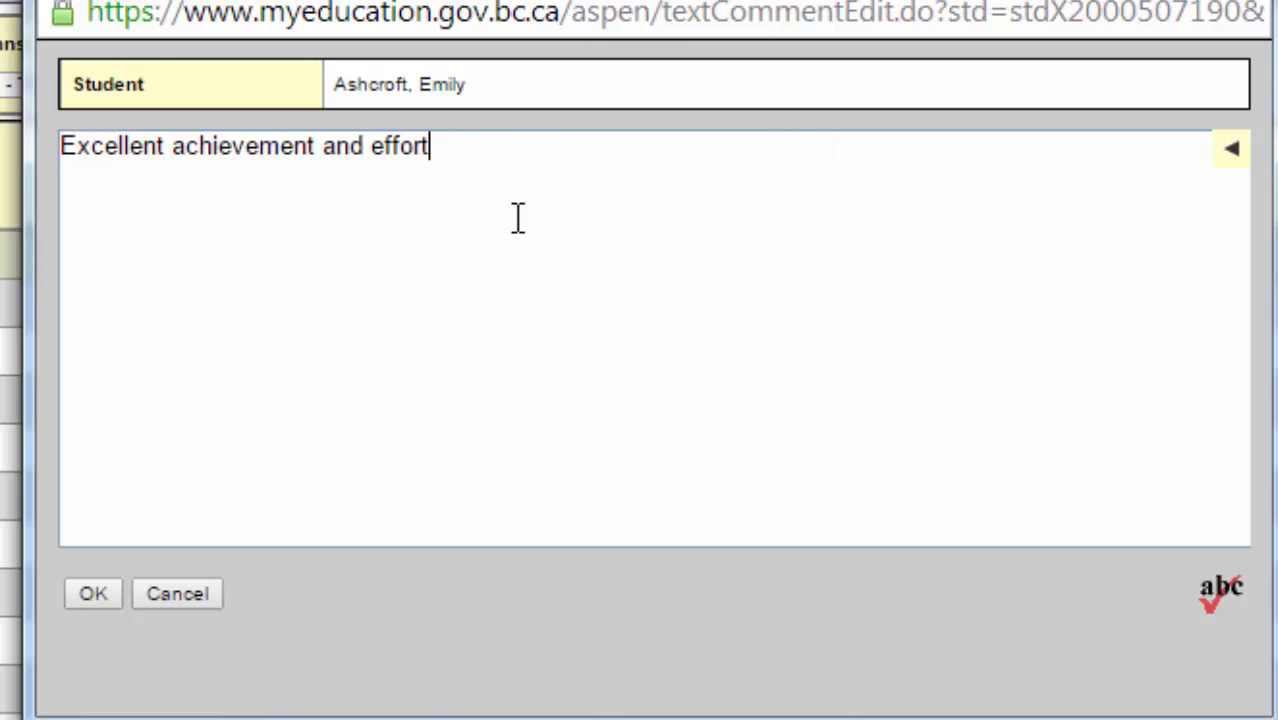
{"action": "key", "text": "BackSpace"}
{"action": "key", "text": "BackSpace"}
{"action": "key", "text": "BackSpace"}
{"action": "key", "text": "BackSpace"}
{"action": "key", "text": "BackSpace"}
{"action": "key", "text": "BackSpace"}
{"action": "key", "text": "BackSpace"}
{"action": "key", "text": "BackSpace"}
{"action": "key", "text": "BackSpace"}
{"action": "key", "text": "BackSpace"}
{"action": "key", "text": "BackSpace"}
{"action": "key", "text": "BackSpace"}
{"action": "key", "text": "BackSpace"}
{"action": "key", "text": "BackSpace"}
{"action": "key", "text": "BackSpace"}
{"action": "key", "text": "BackSpace"}
{"action": "key", "text": "BackSpace"}
{"action": "key", "text": "BackSpace"}
{"action": "key", "text": "BackSpace"}
{"action": "key", "text": "BackSpace"}
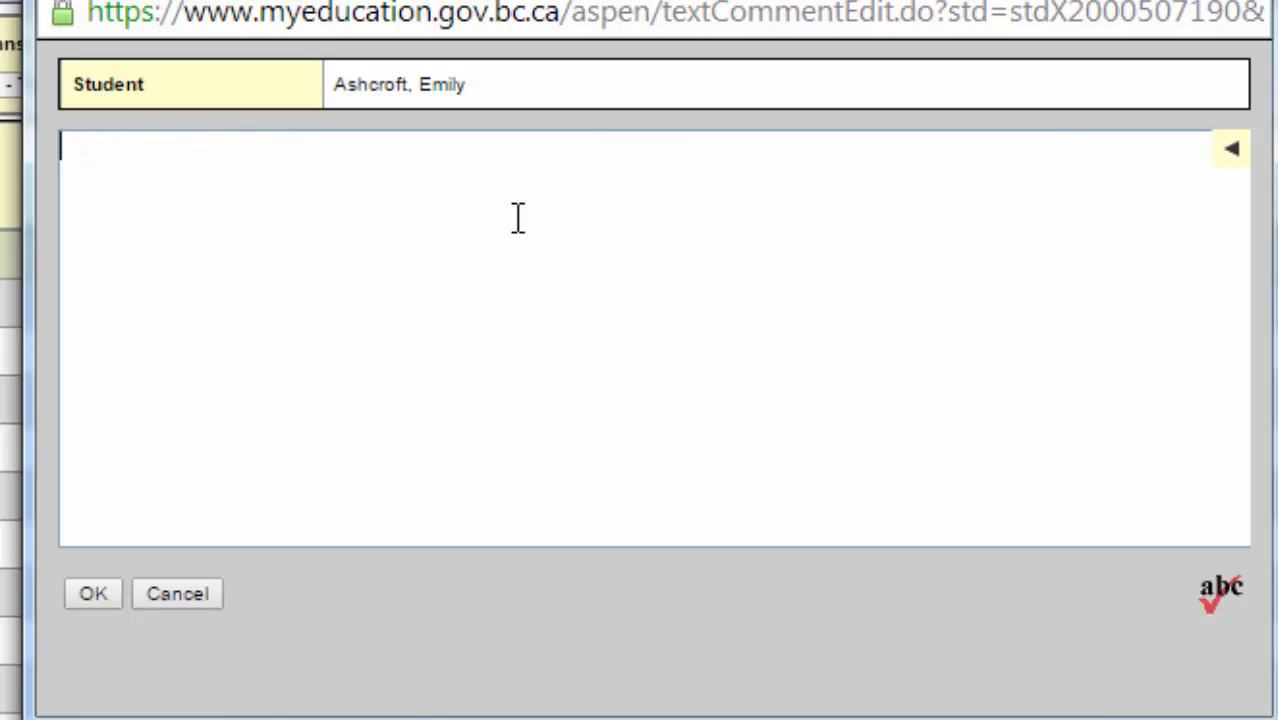
Insert the bank comment 'Well done, {{person.firstName}}. Keep up the good work.' into the first student's comment
{"action": "left_click", "coordinate": [1240, 152]}
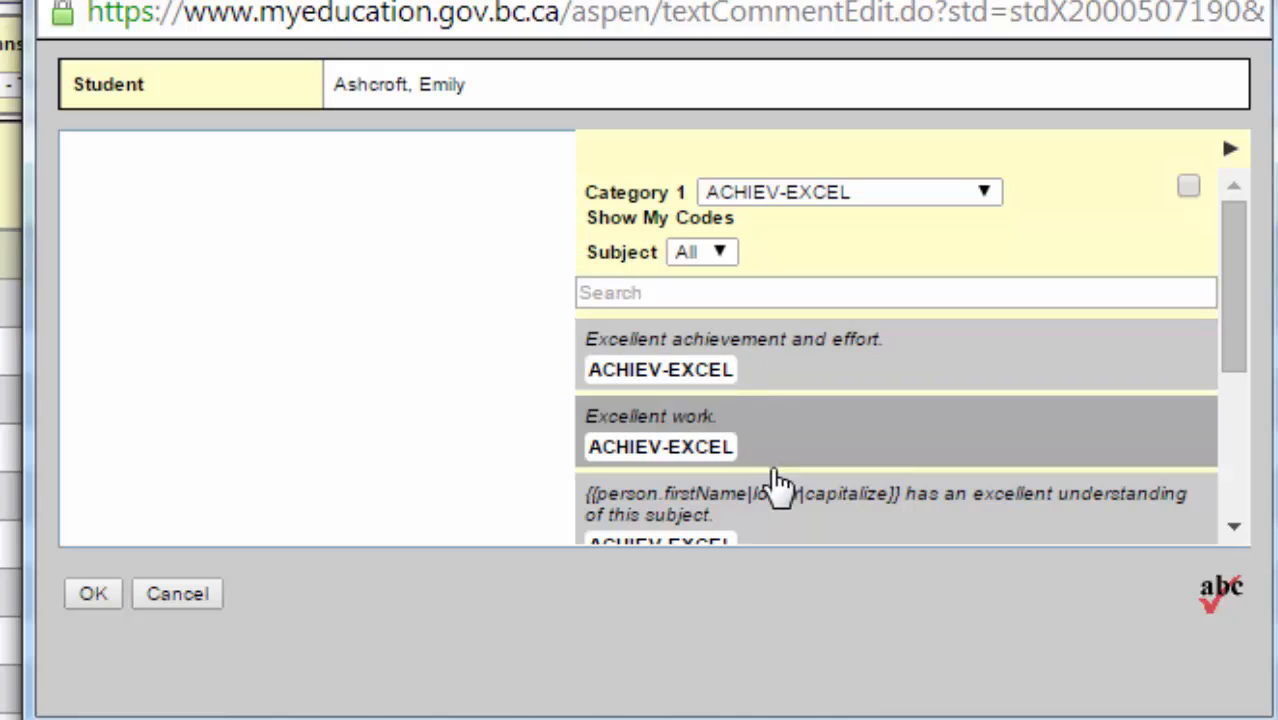
{"action": "left_click_drag", "start_coordinate": [1232, 317], "coordinate": [1232, 490]}
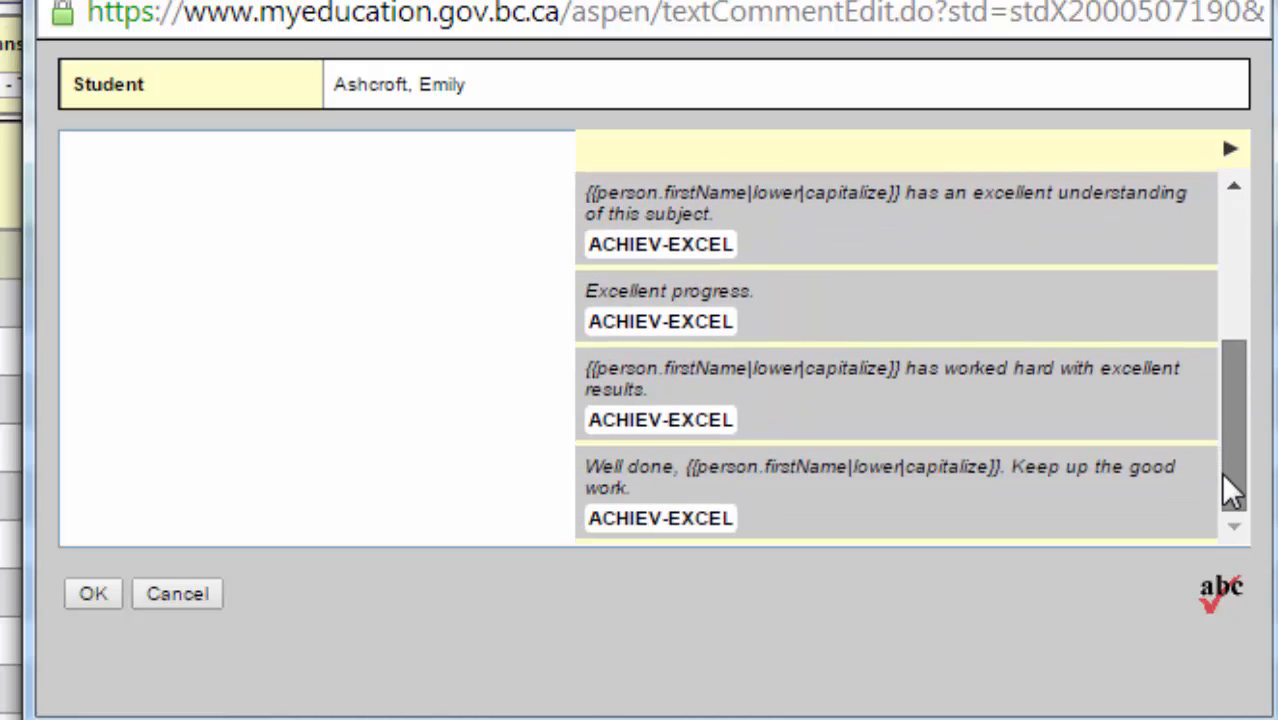
{"action": "left_click", "coordinate": [686, 510]}
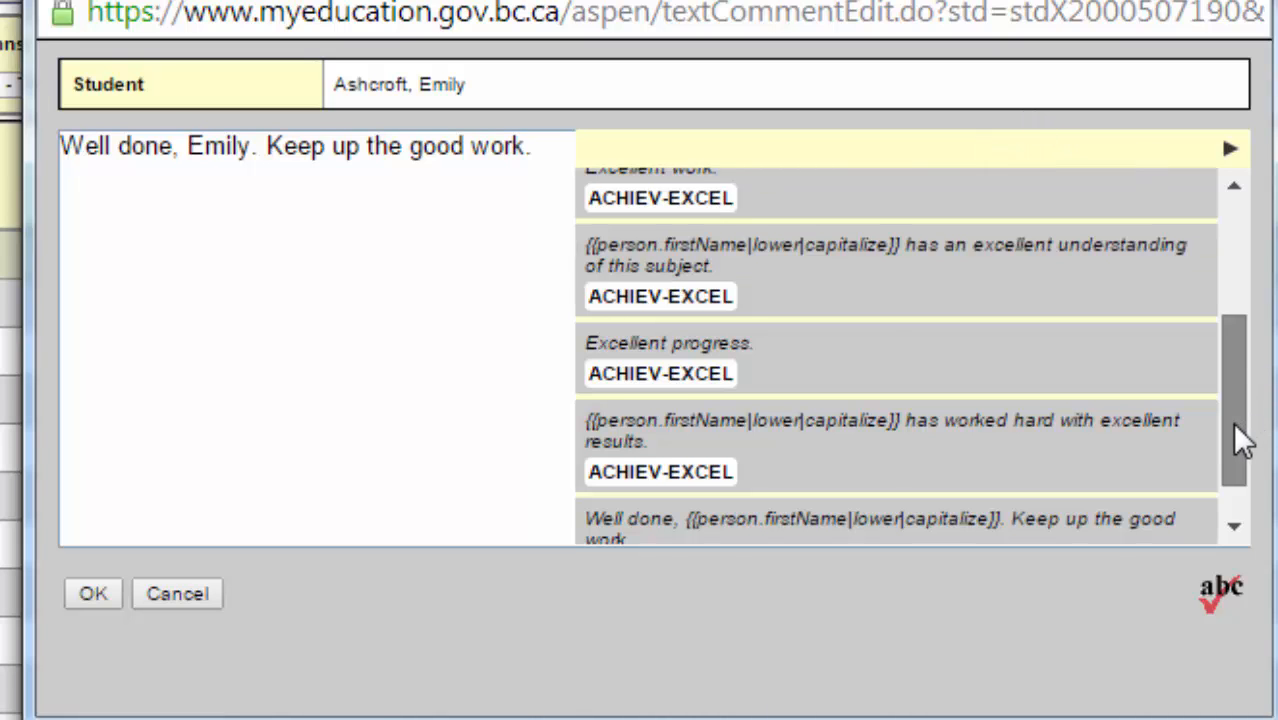
{"action": "left_click_drag", "start_coordinate": [1238, 434], "coordinate": [1247, 234]}
{"action": "left_click", "coordinate": [989, 191]}
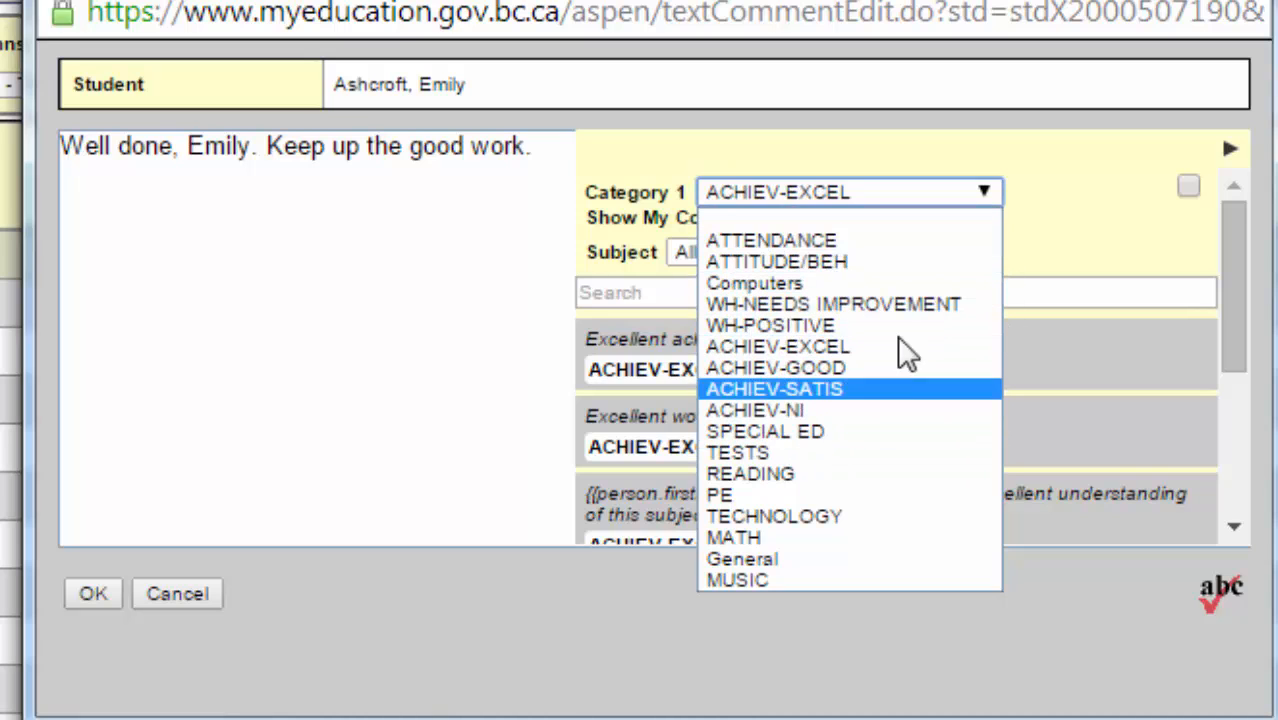
{"action": "left_click", "coordinate": [462, 214]}
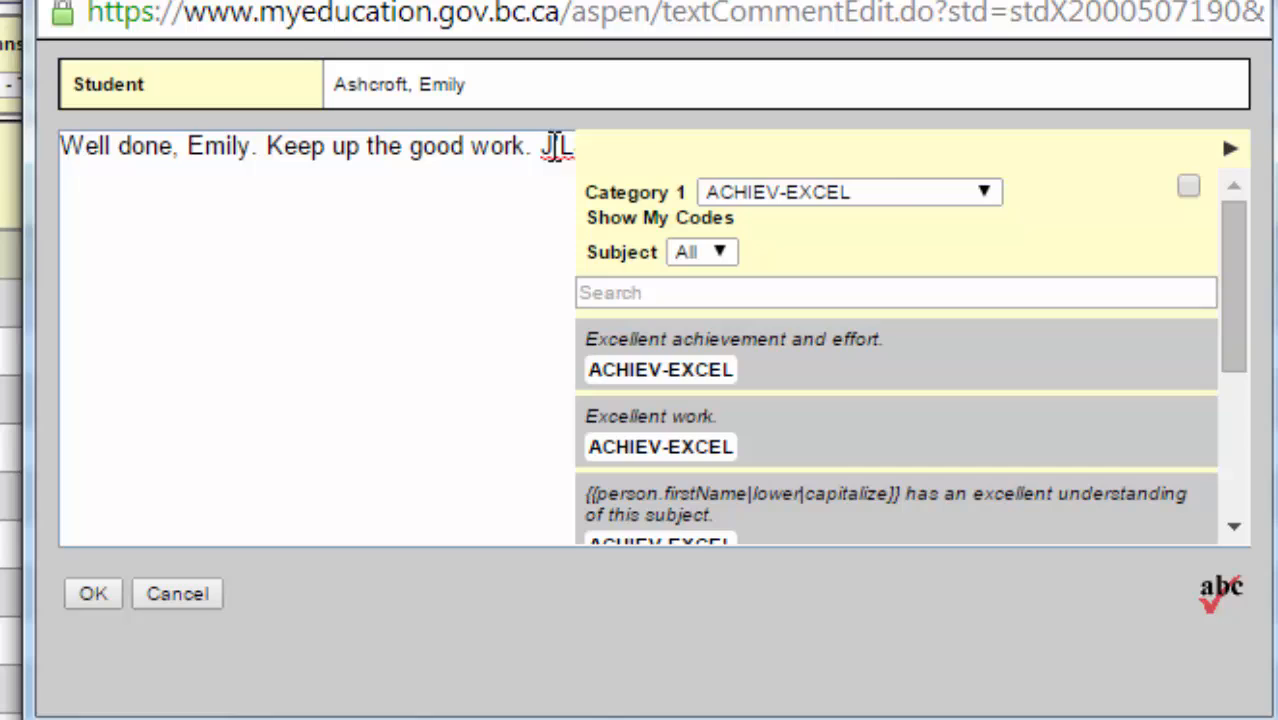
{"action": "left_click", "coordinate": [1230, 148]}
{"action": "type", "text": "SKDJK;KJ;"}
{"action": "left_click", "coordinate": [1231, 148]}
{"action": "left_click", "coordinate": [1231, 148]}
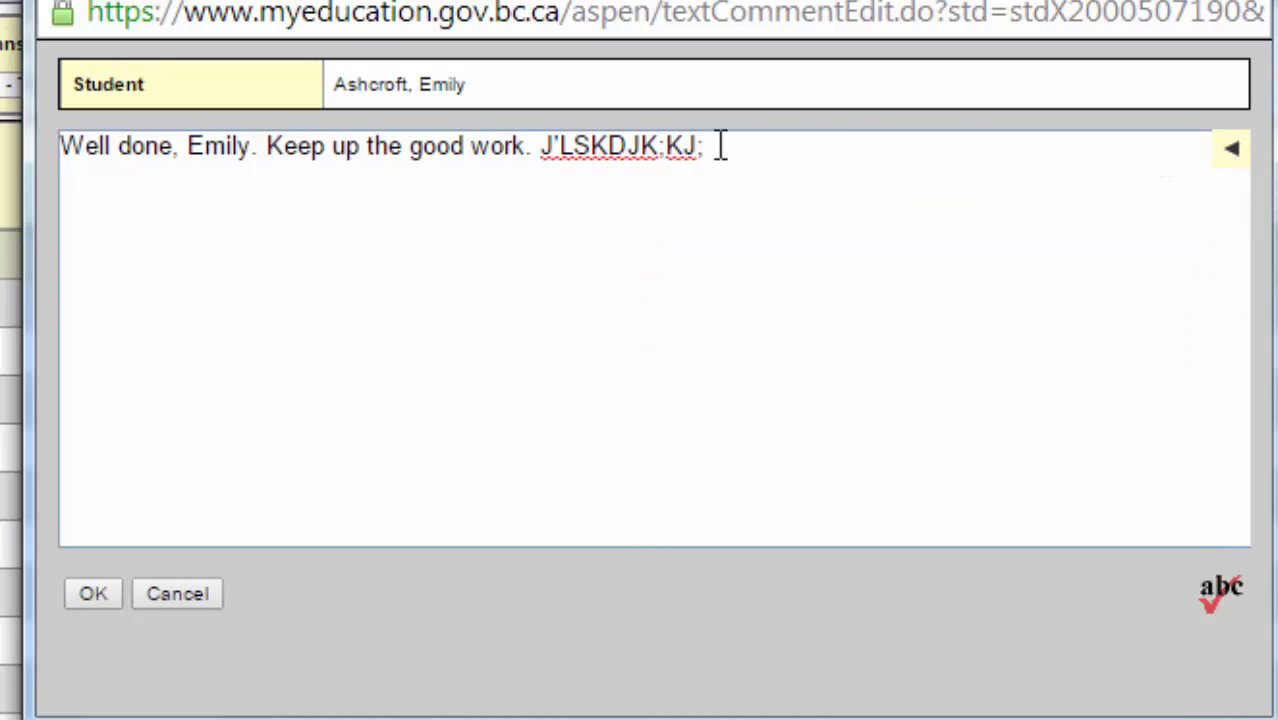
{"action": "left_click_drag", "start_coordinate": [722, 146], "coordinate": [542, 163]}
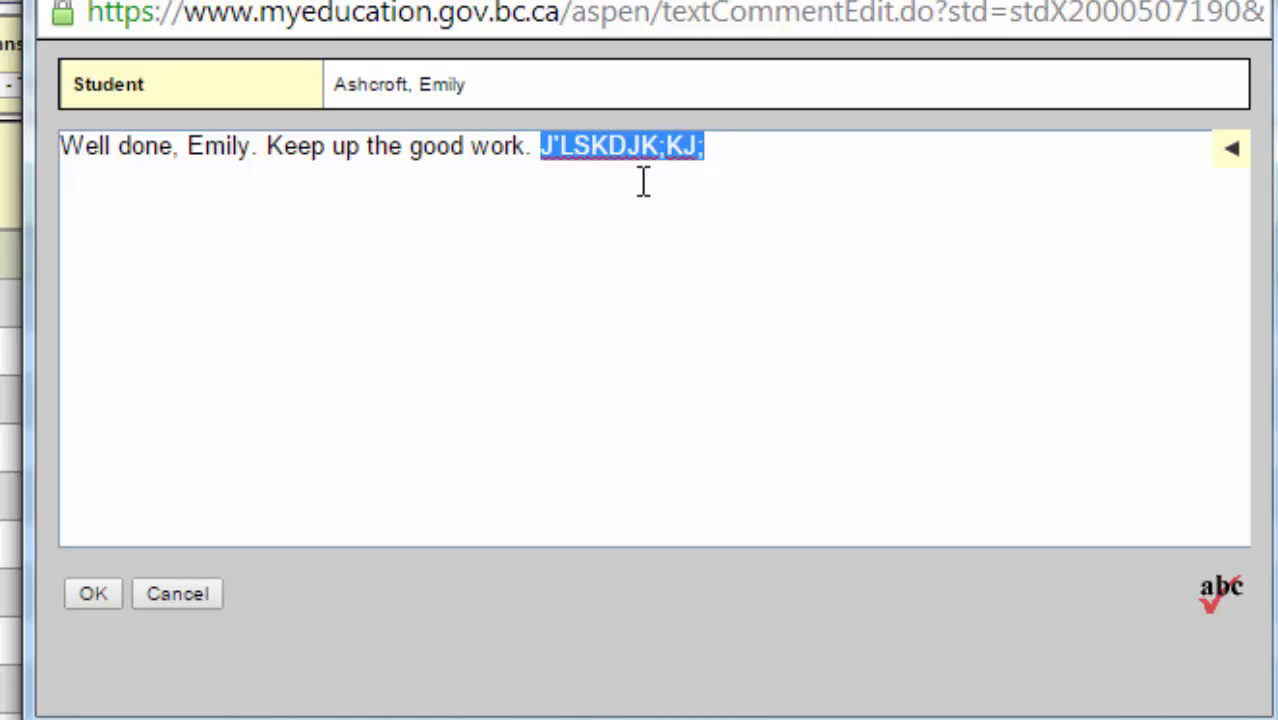
{"action": "key", "text": "Delete"}
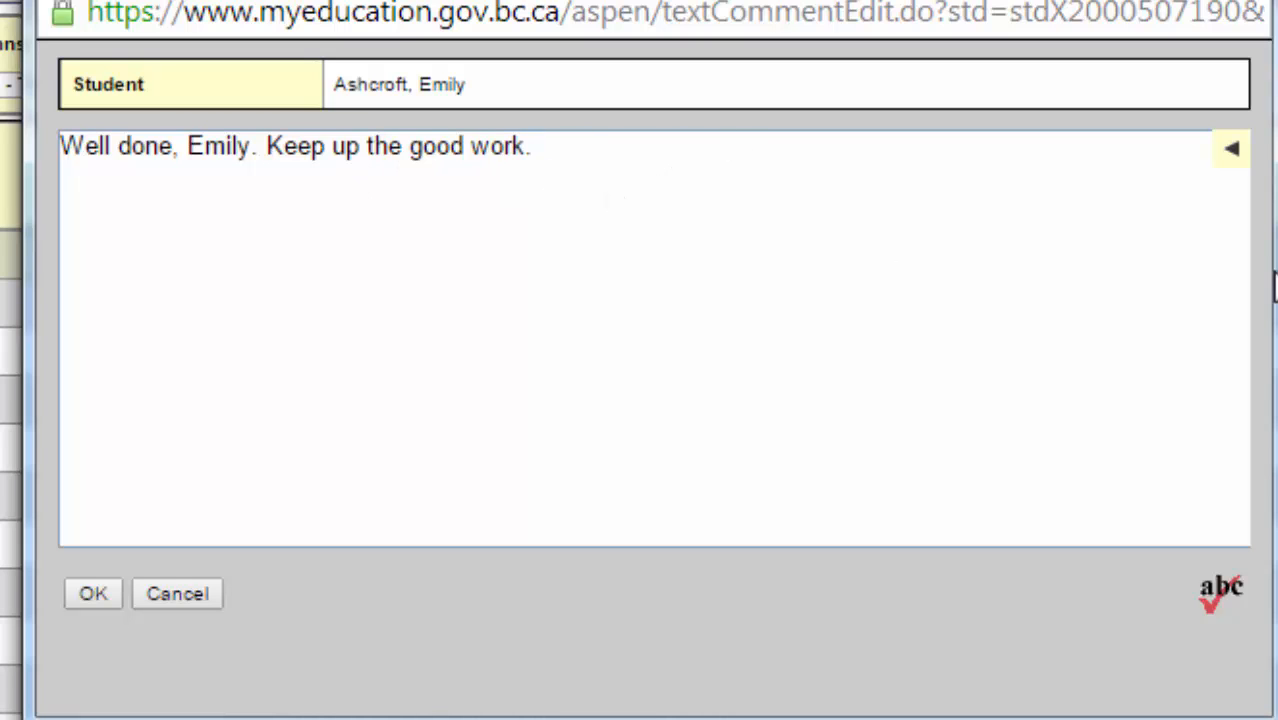
Switch the comment bank category to Computers and insert the GD E Graphic Design comment
{"action": "left_click", "coordinate": [1233, 150]}
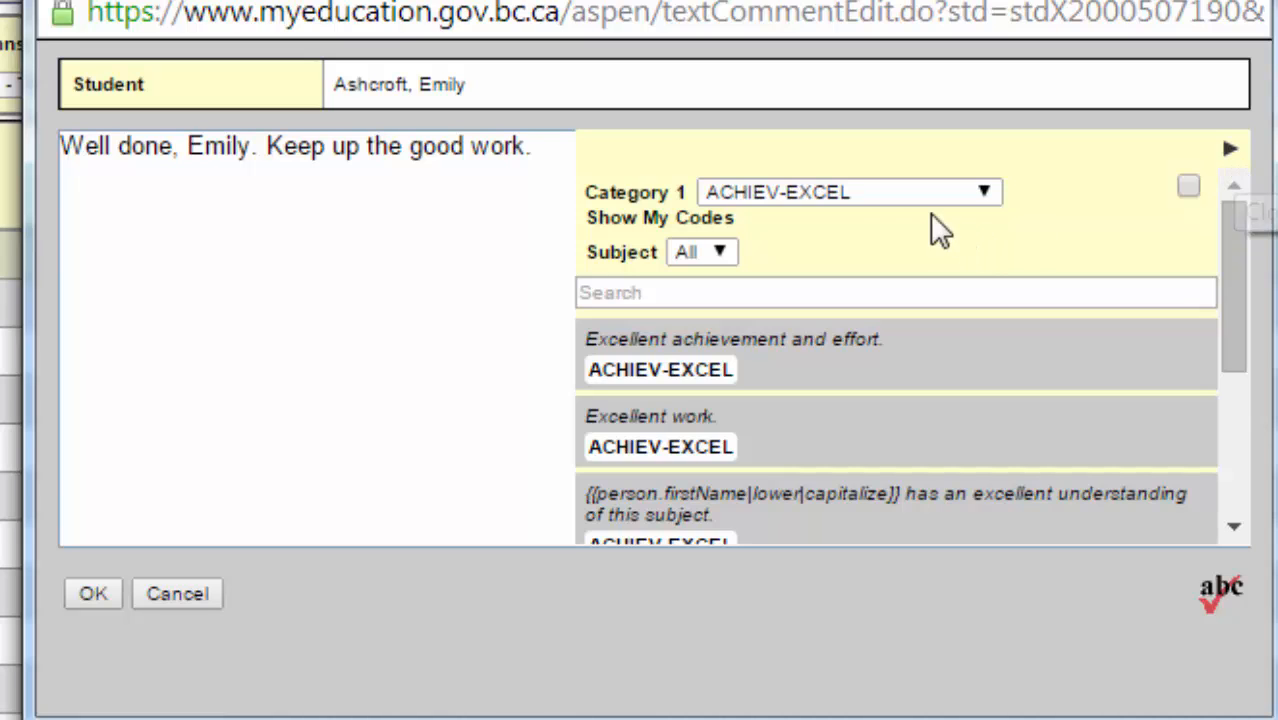
{"action": "left_click", "coordinate": [866, 195]}
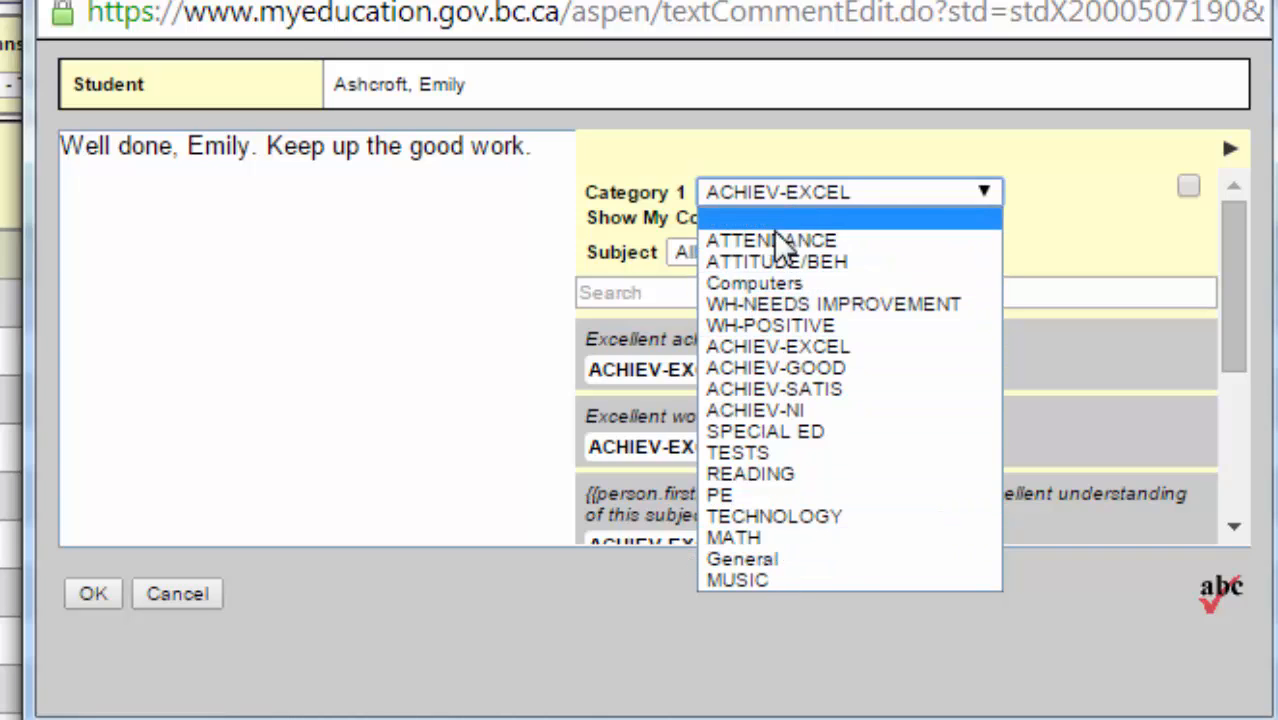
{"action": "left_click", "coordinate": [772, 280]}
{"action": "left_click_drag", "start_coordinate": [1238, 246], "coordinate": [1265, 461]}
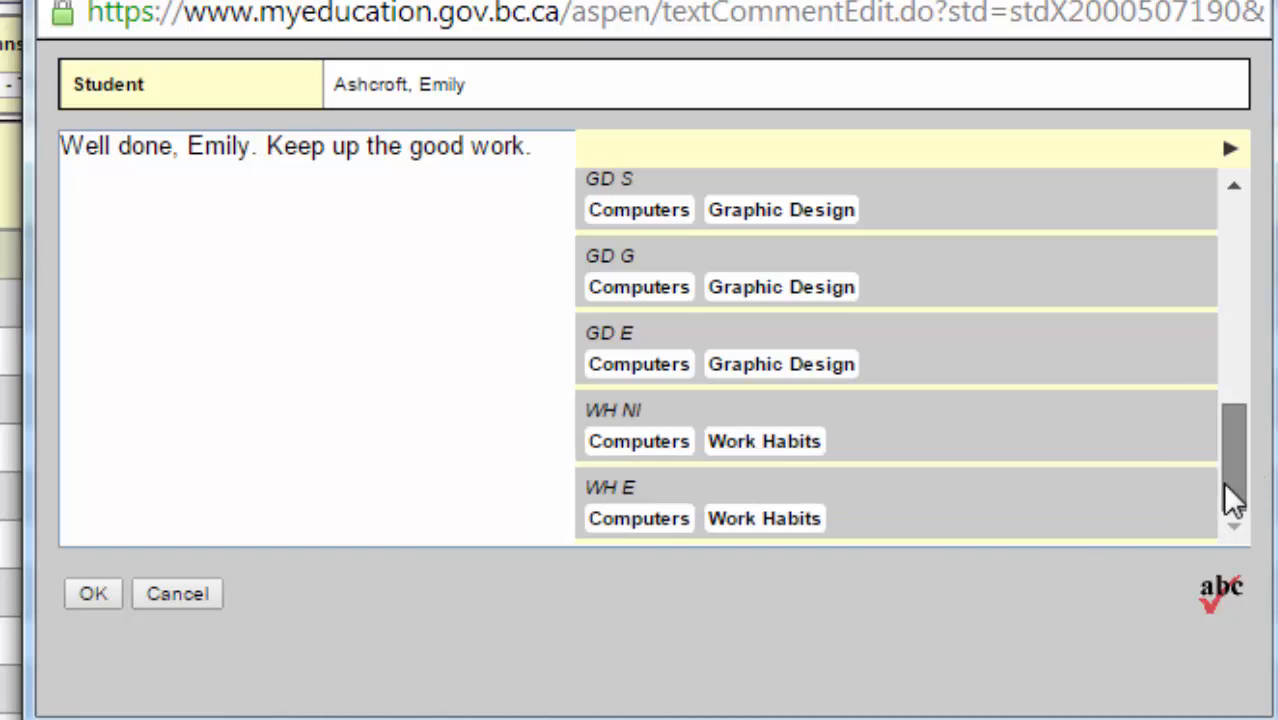
{"action": "left_click_drag", "start_coordinate": [1232, 497], "coordinate": [1275, 253]}
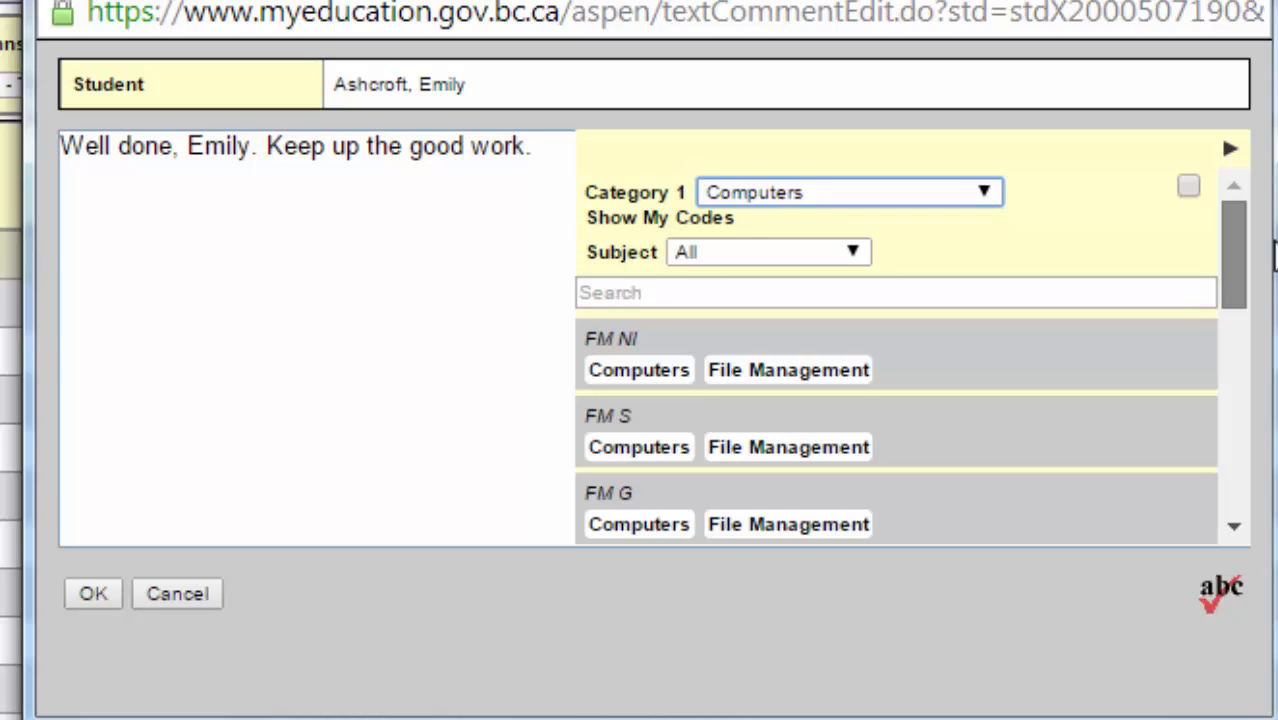
{"action": "scroll", "coordinate": [1247, 295], "scroll_direction": "down", "scroll_amount": 1}
{"action": "scroll", "coordinate": [1250, 290], "scroll_direction": "up", "scroll_amount": 1}
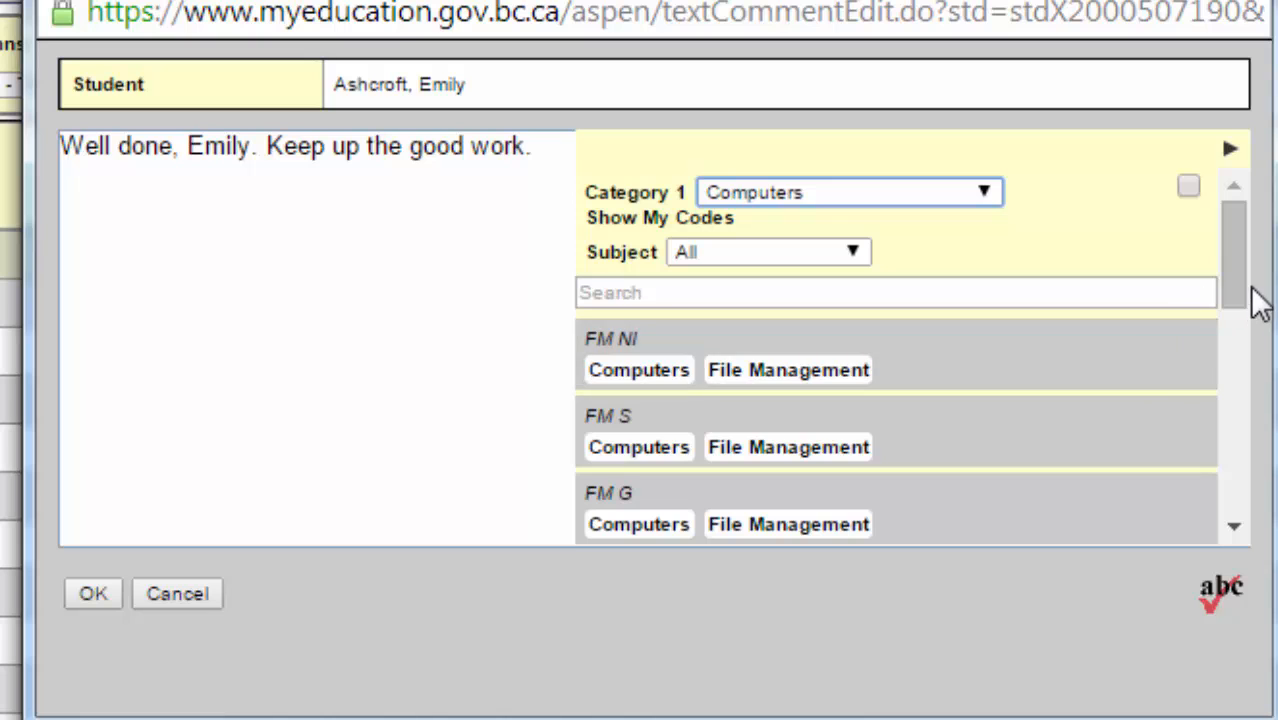
{"action": "left_click_drag", "start_coordinate": [1240, 245], "coordinate": [1247, 451]}
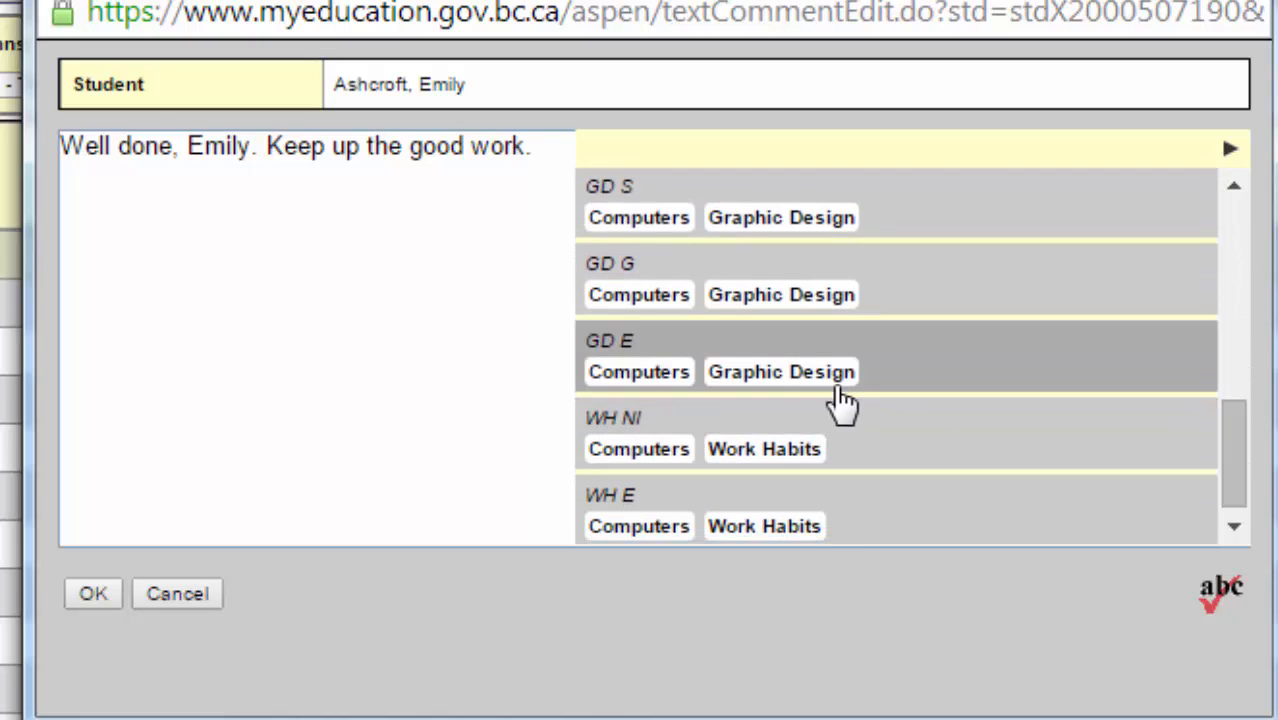
{"action": "left_click", "coordinate": [813, 390]}
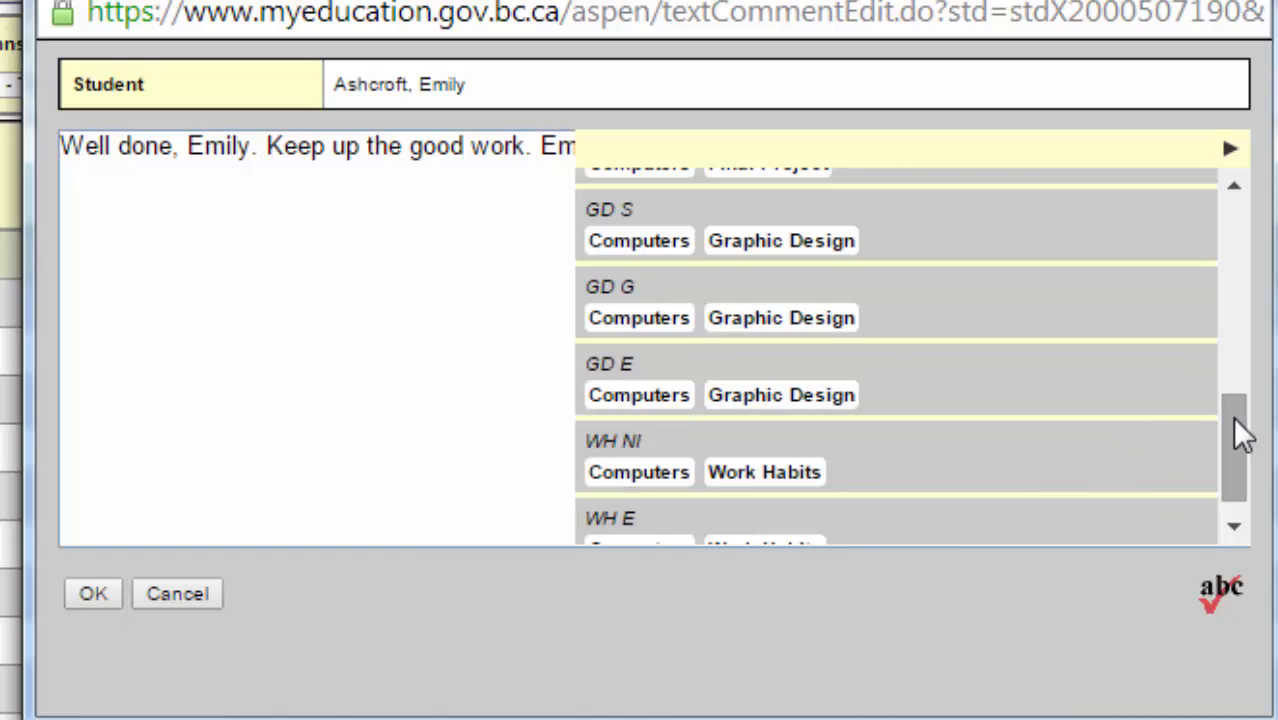
Append the WH E Work Habits comment and hide the comment bank
{"action": "left_click_drag", "start_coordinate": [1238, 434], "coordinate": [1240, 482]}
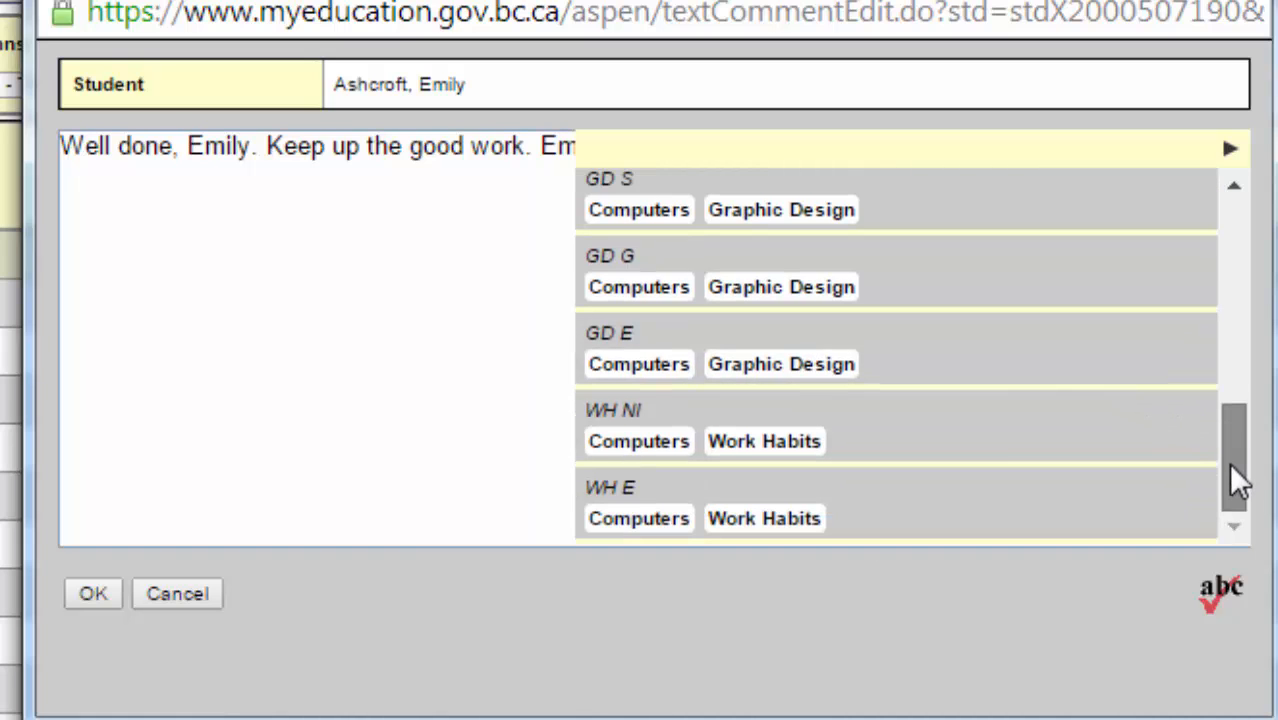
{"action": "left_click", "coordinate": [787, 525]}
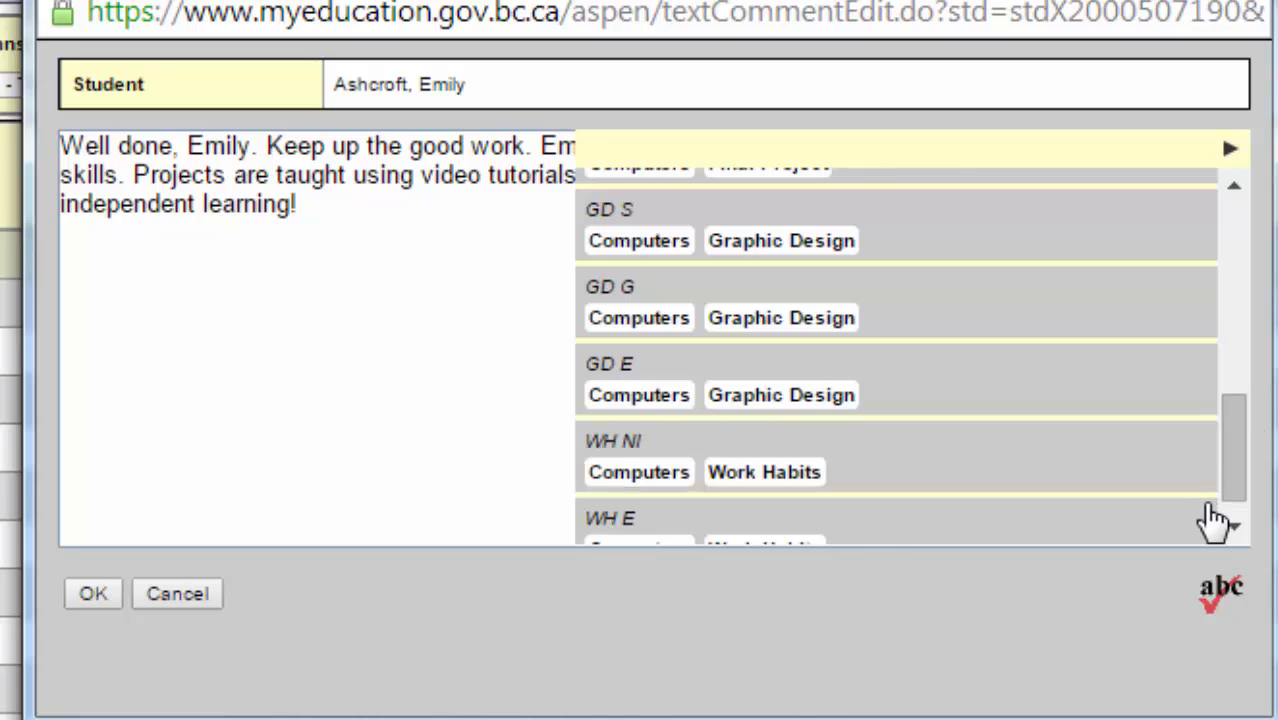
{"action": "left_click", "coordinate": [1231, 150]}
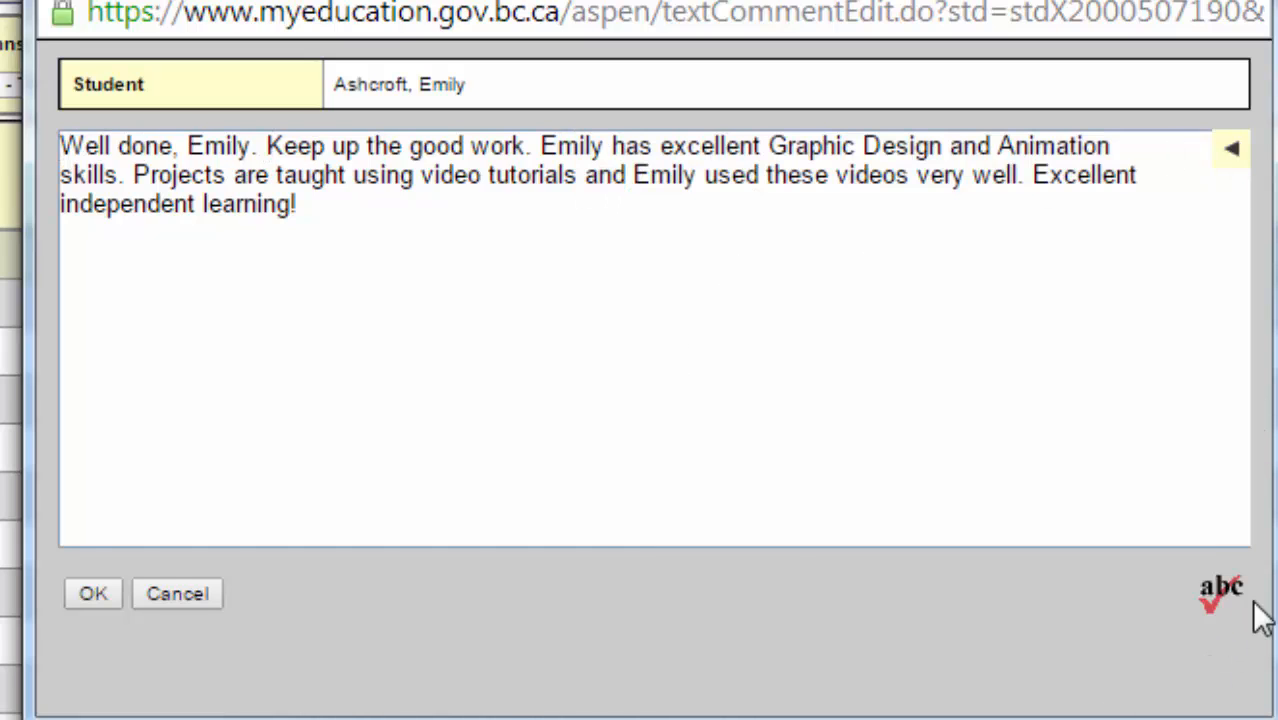
Spell-check the first student's comment and save it
{"action": "left_click", "coordinate": [1222, 595]}
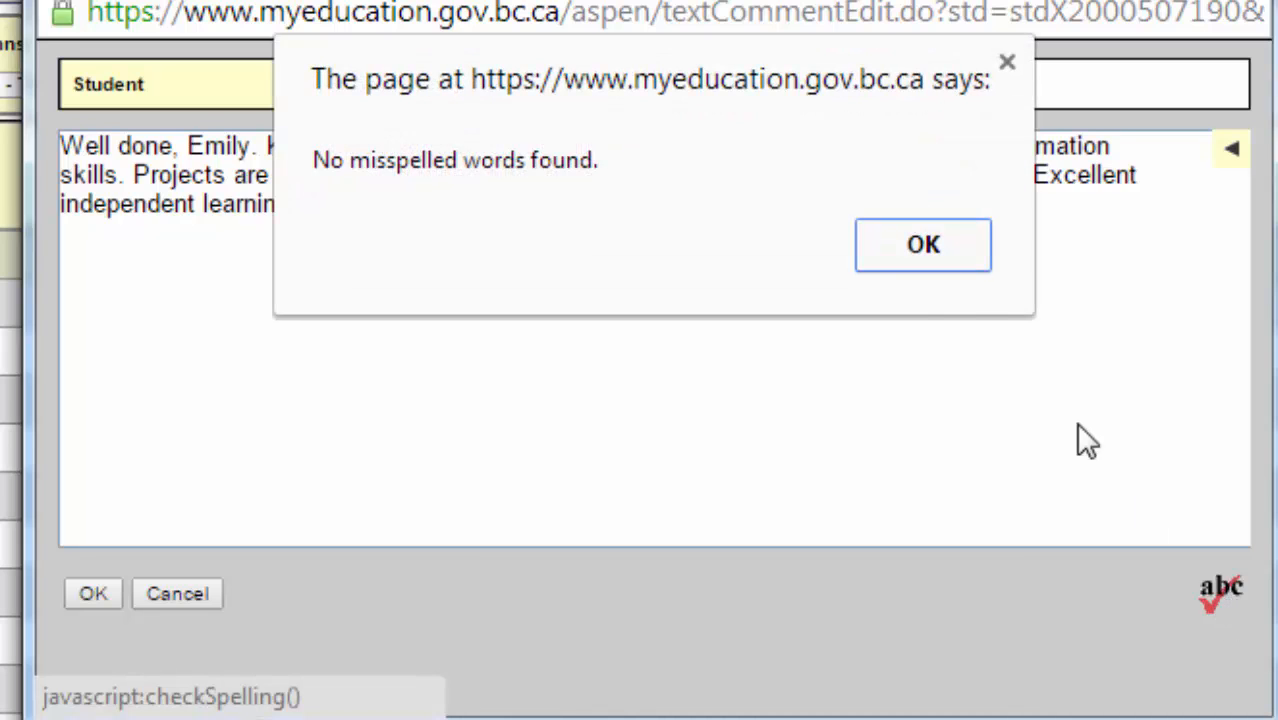
{"action": "left_click", "coordinate": [912, 247]}
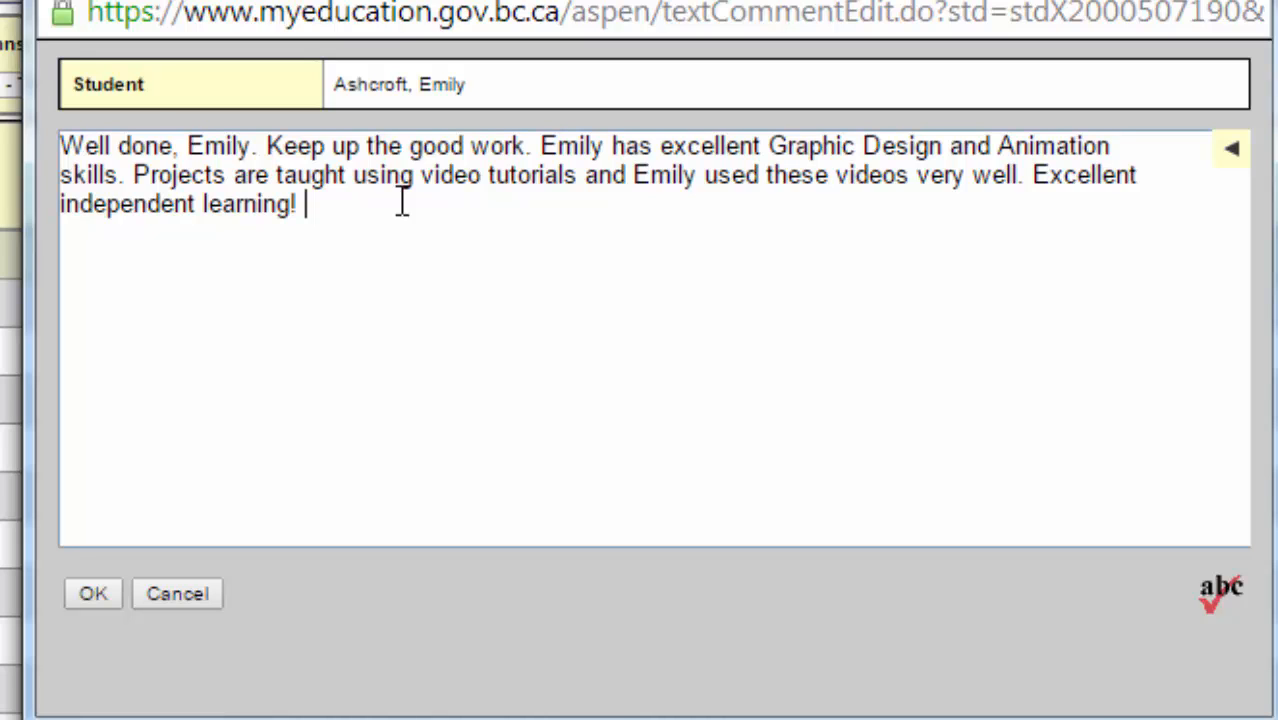
{"action": "left_click", "coordinate": [80, 597]}
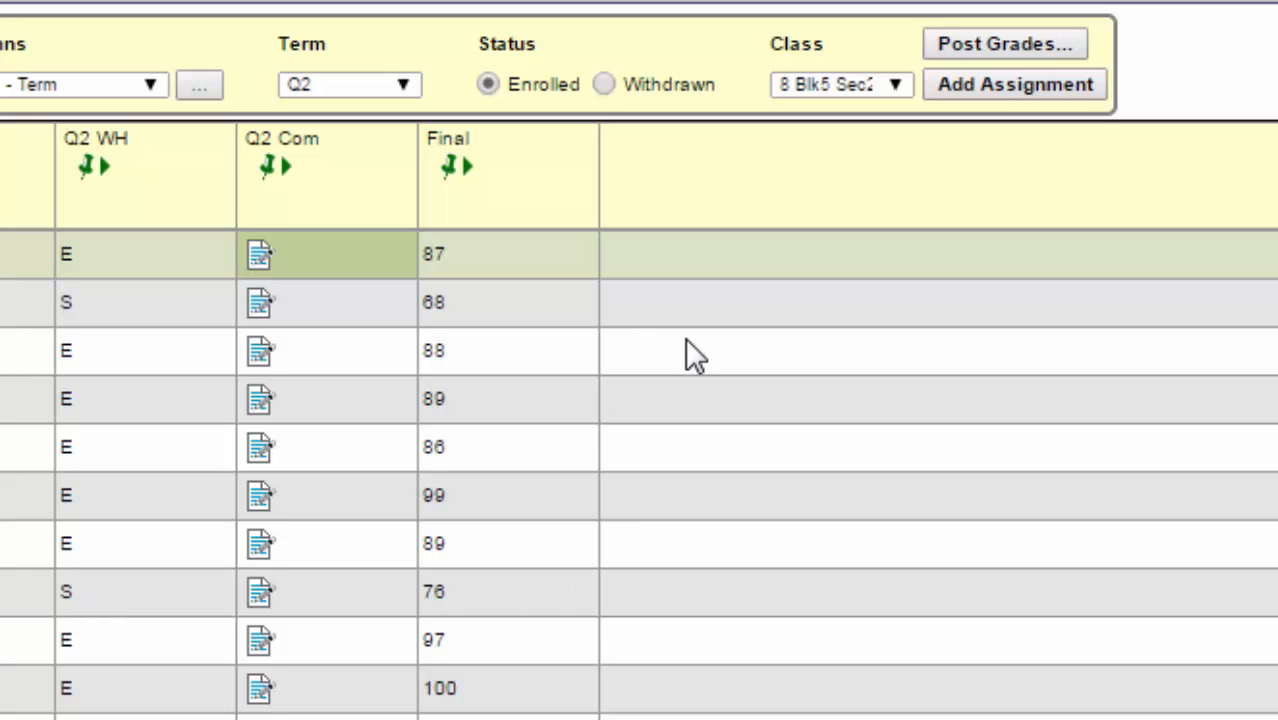
Post the Q2 term grades for all students of the class
{"action": "scroll", "coordinate": [686, 342], "scroll_direction": "down", "scroll_amount": 7}
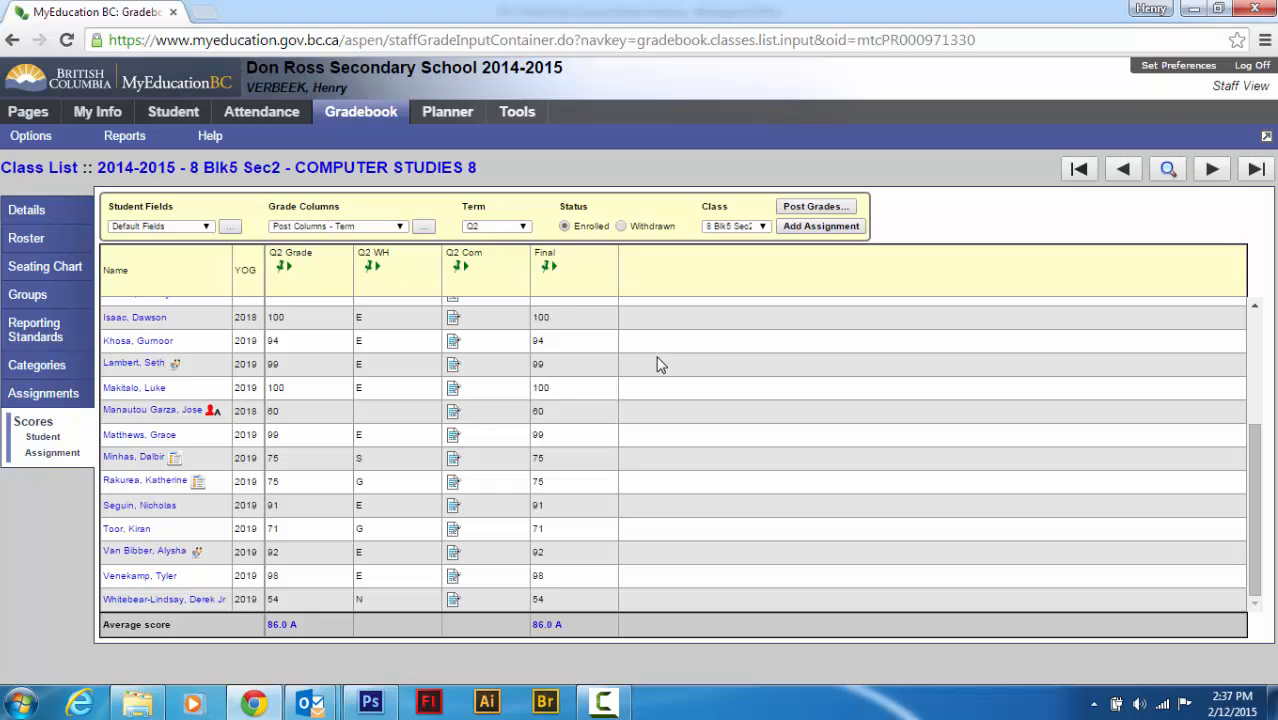
{"action": "scroll", "coordinate": [657, 364], "scroll_direction": "up", "scroll_amount": 5}
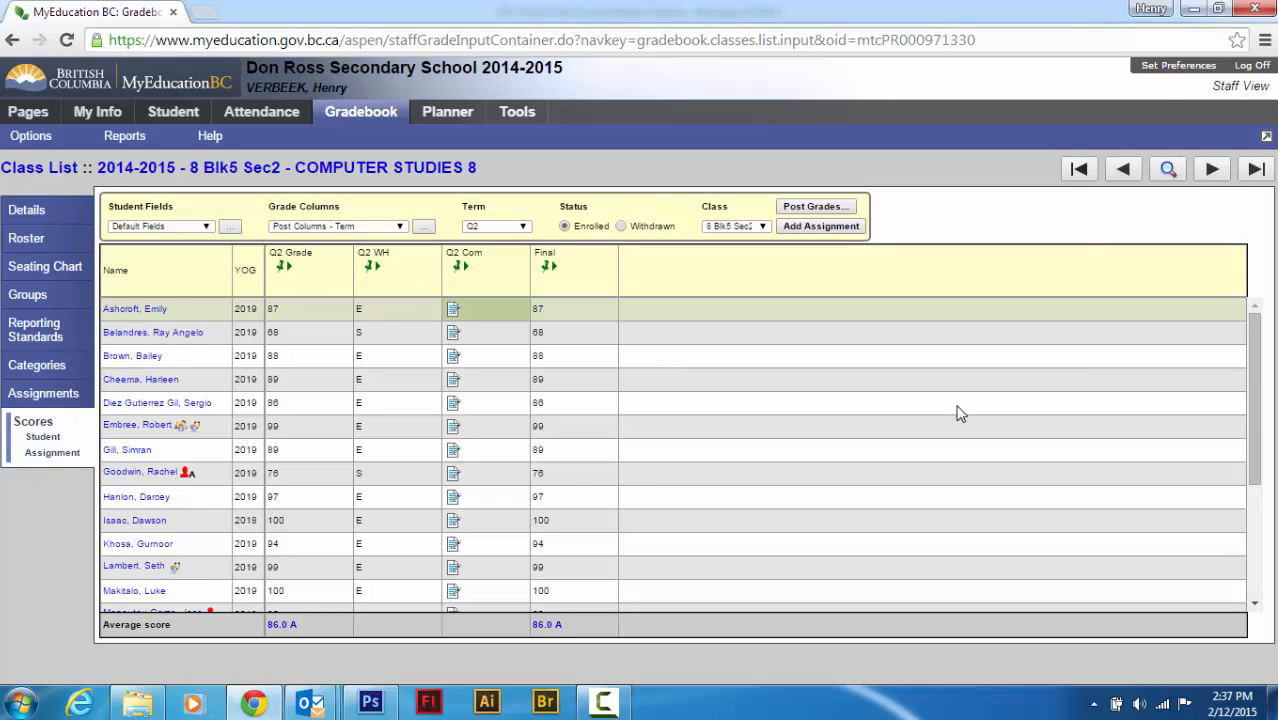
{"action": "left_click", "coordinate": [818, 207]}
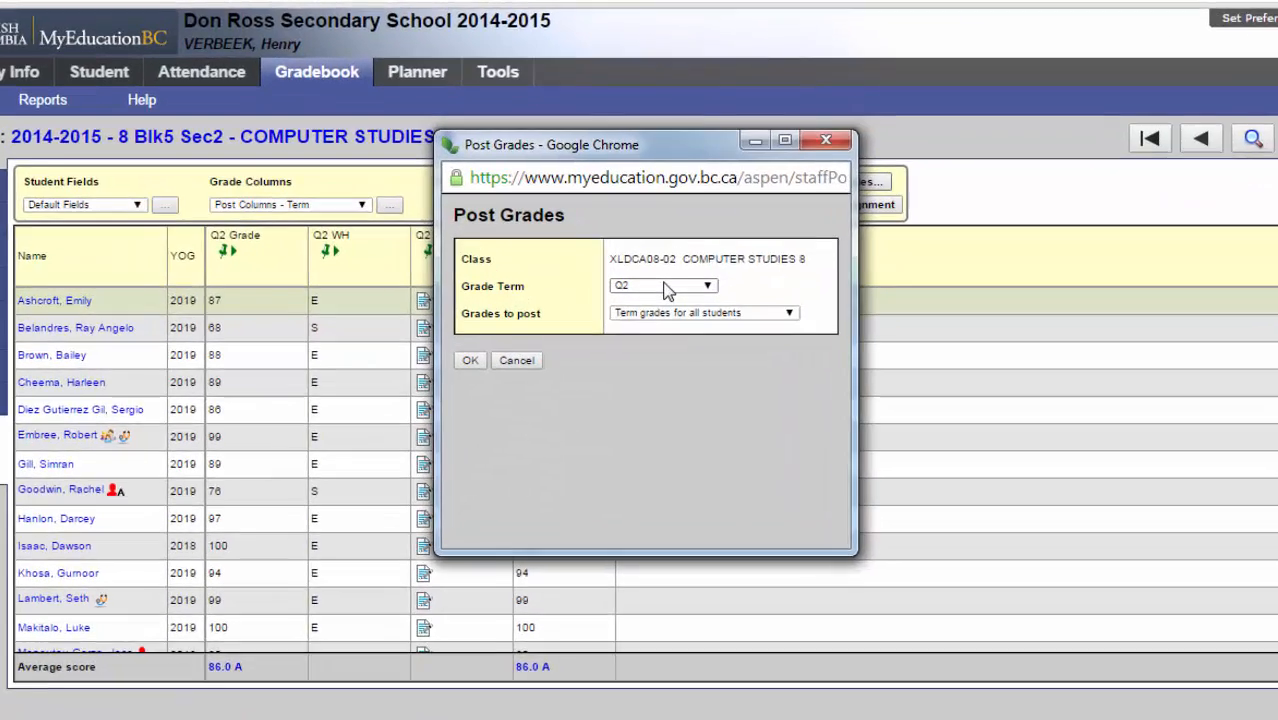
{"action": "left_click", "coordinate": [660, 295]}
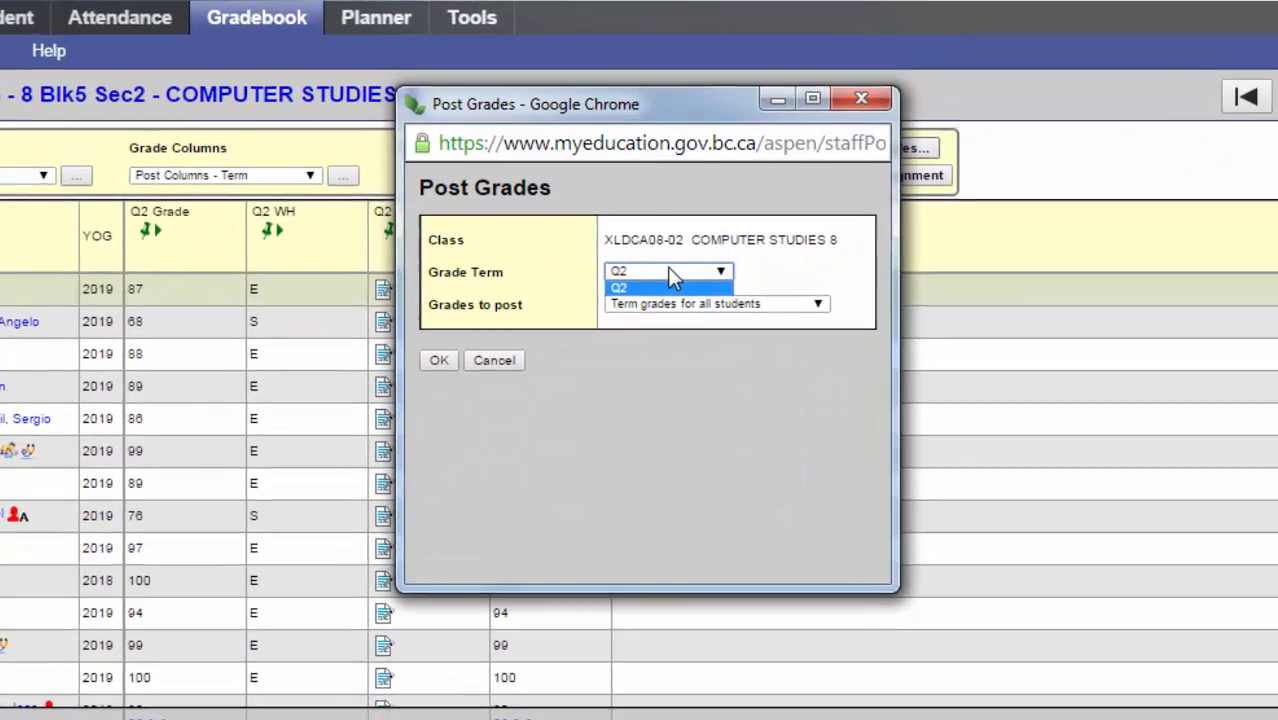
{"action": "left_click", "coordinate": [660, 295]}
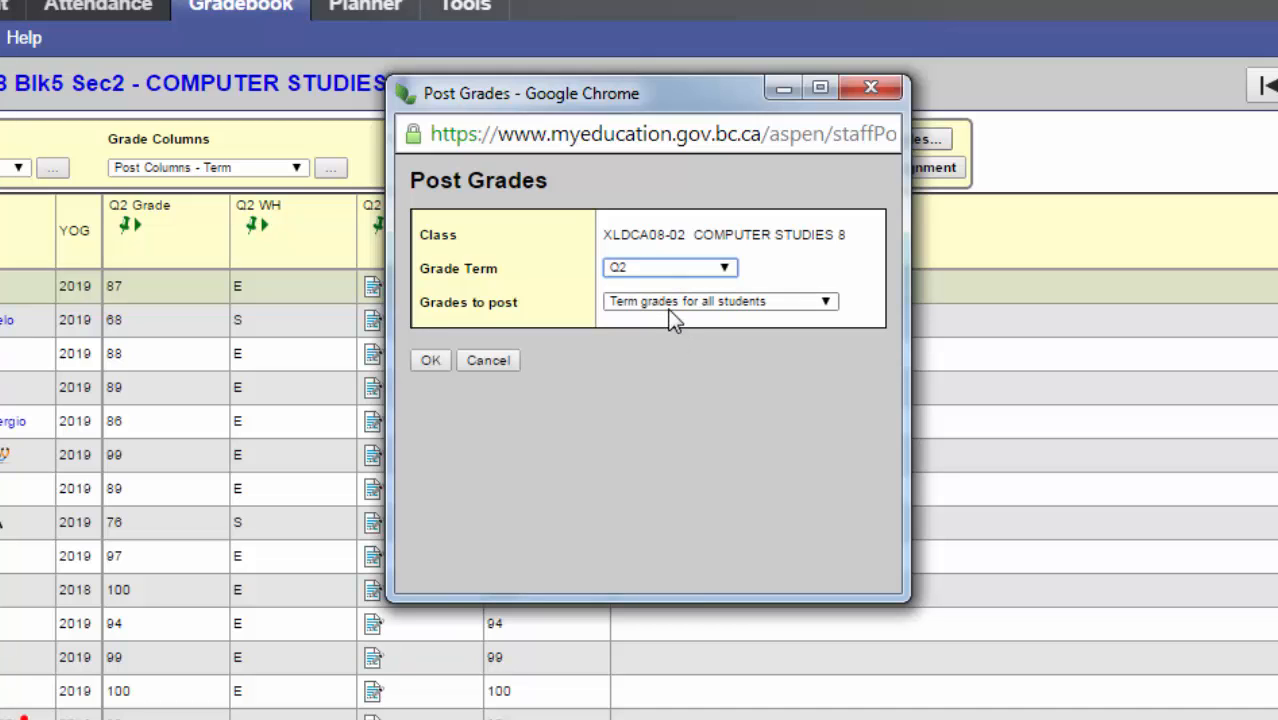
{"action": "left_click", "coordinate": [431, 360]}
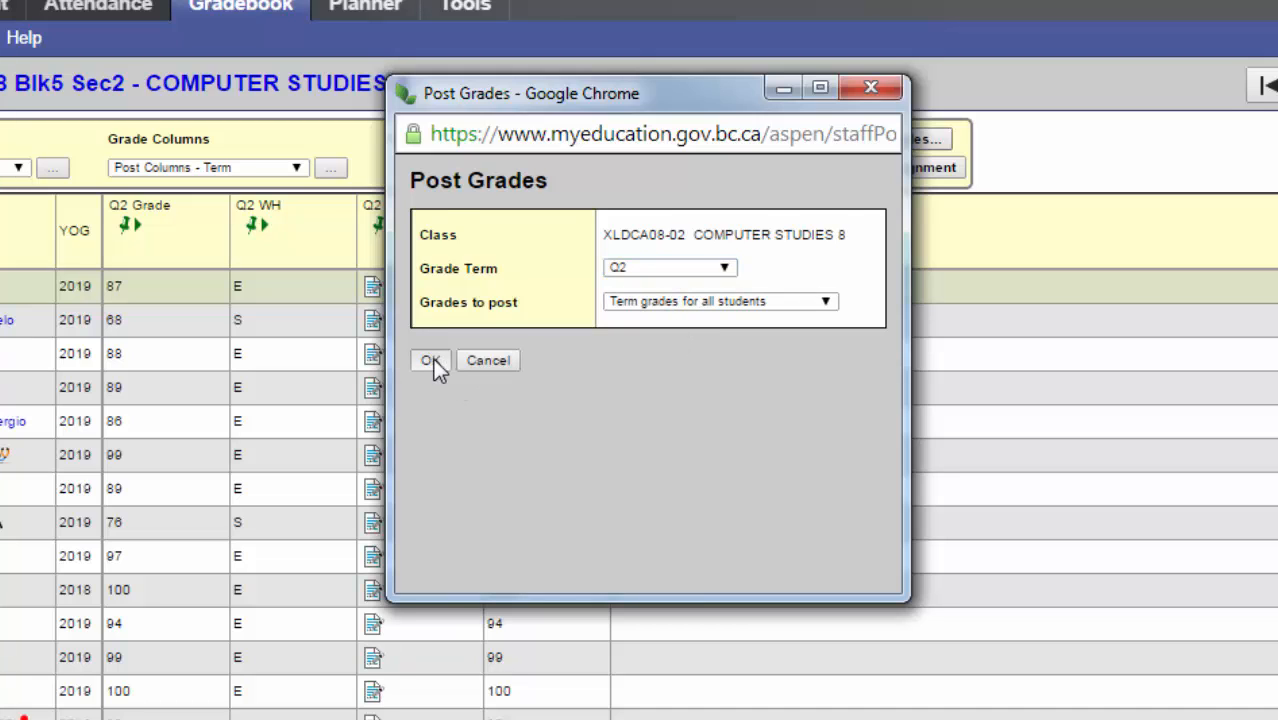